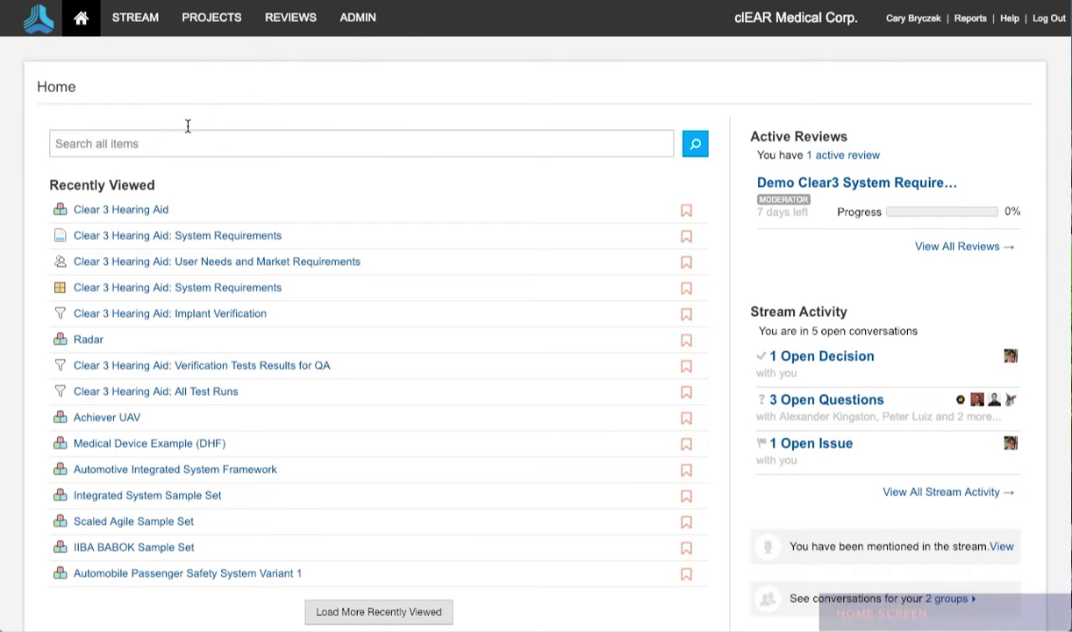
# Open the Clear 3 Hearing Aid project and expand User Needs and Market Requirements, System Requirements, SubSystems and Risk Management in its tree
pyautogui.click(136, 215)
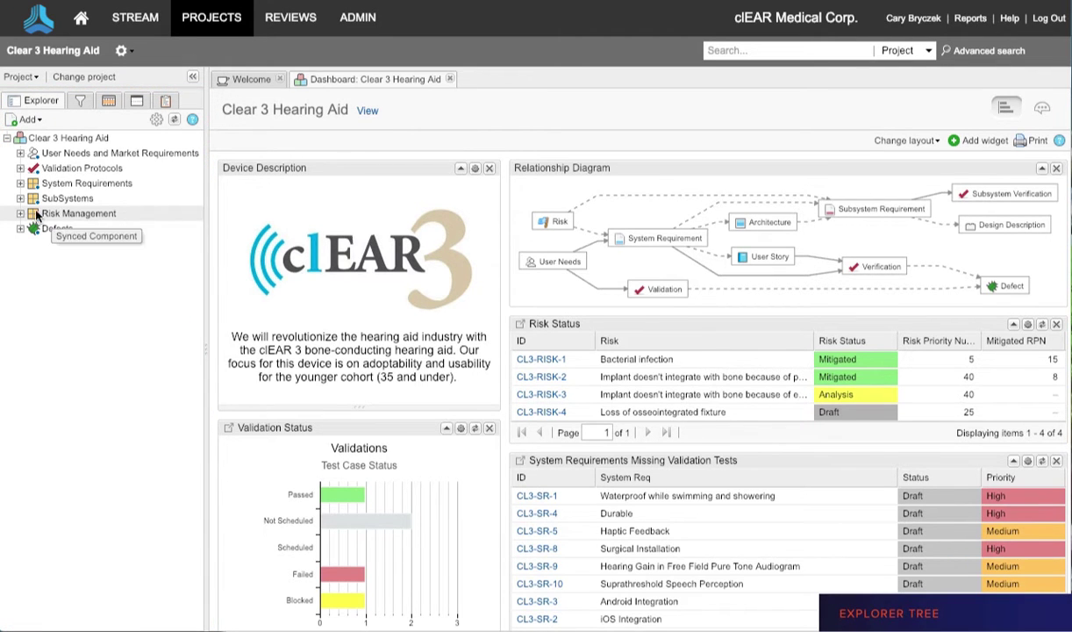
pyautogui.click(21, 152)
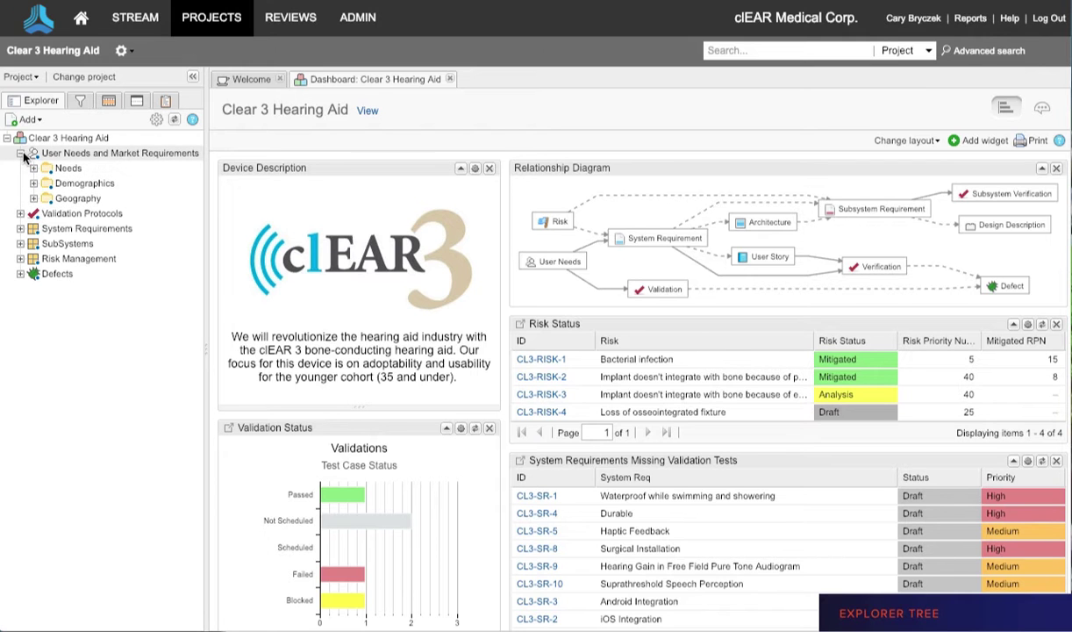
pyautogui.click(20, 229)
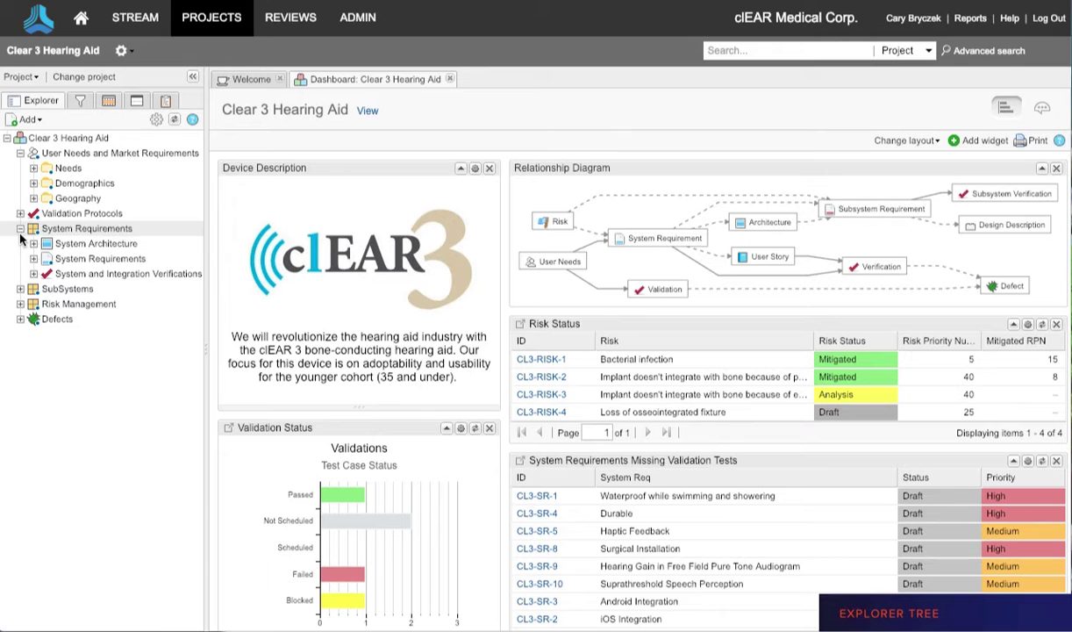
pyautogui.click(20, 289)
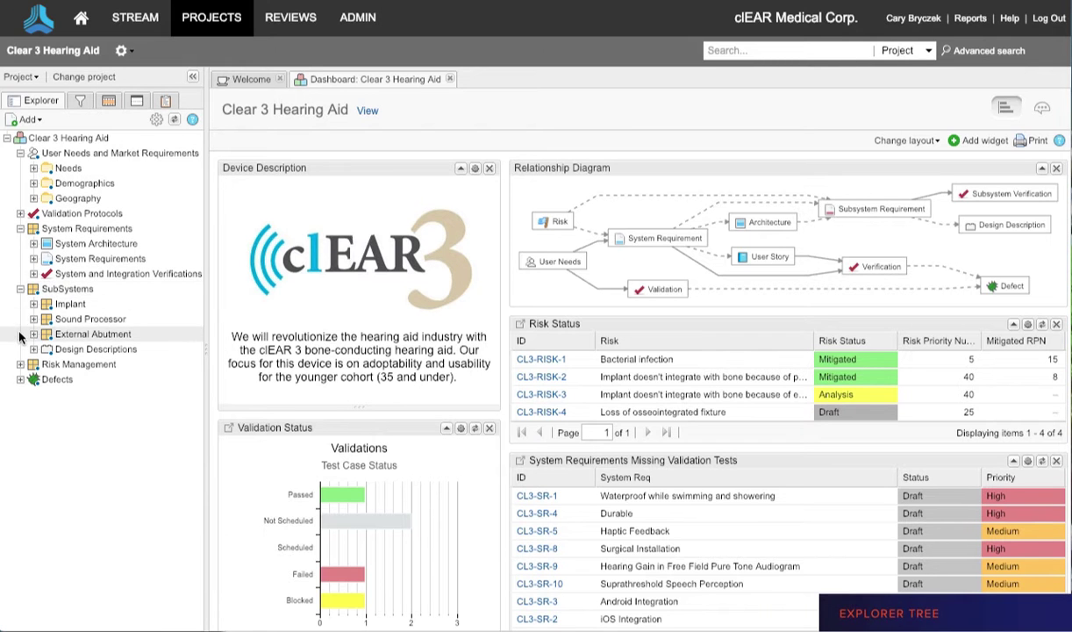
pyautogui.click(20, 364)
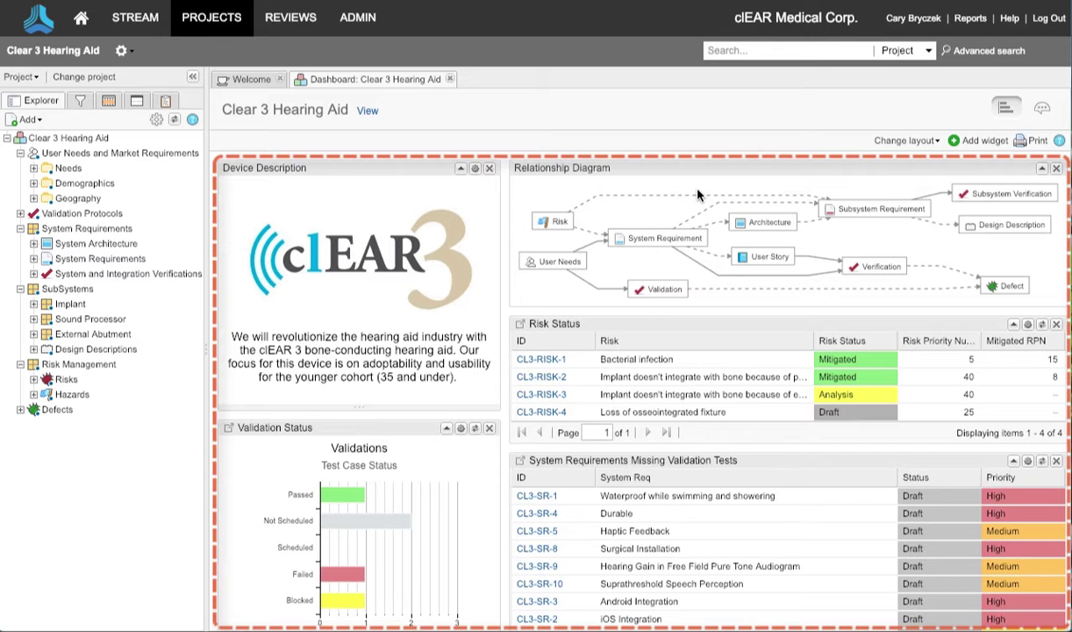
# Look through the project dashboard's widgets, from the relationship diagram down to the verification results and activity stream
pyautogui.scroll(-3, 698, 195)
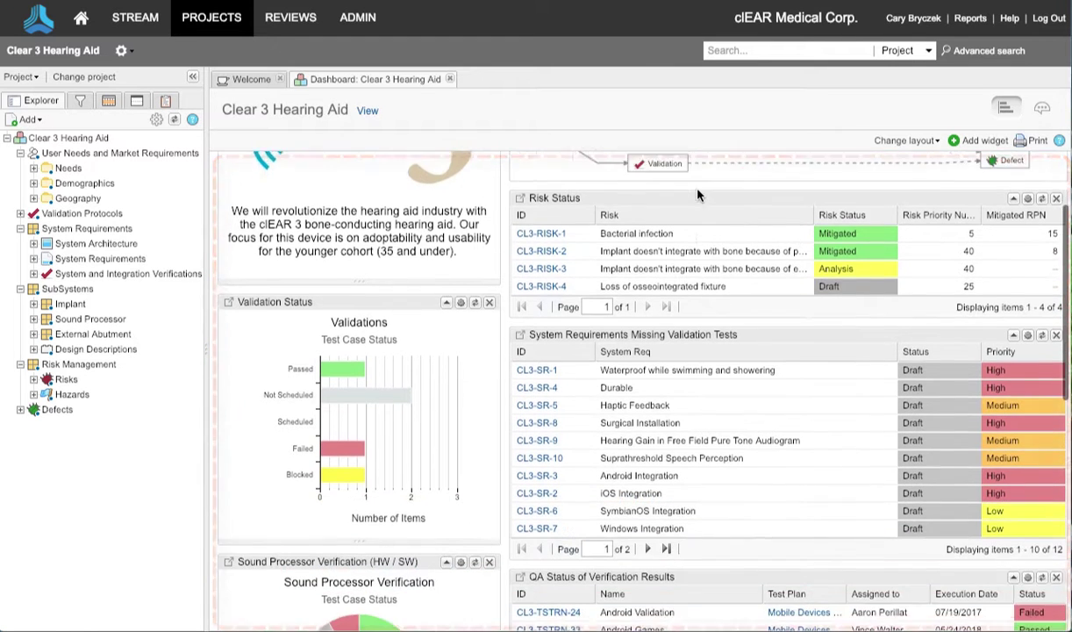
pyautogui.scroll(-1, 699, 194)
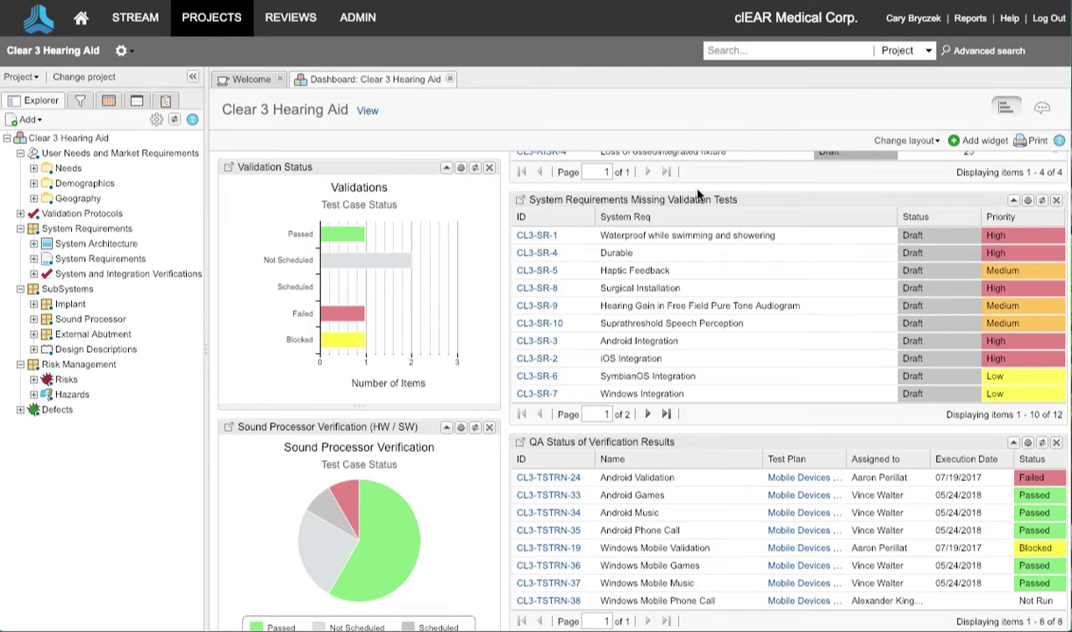
pyautogui.scroll(-3, 698, 194)
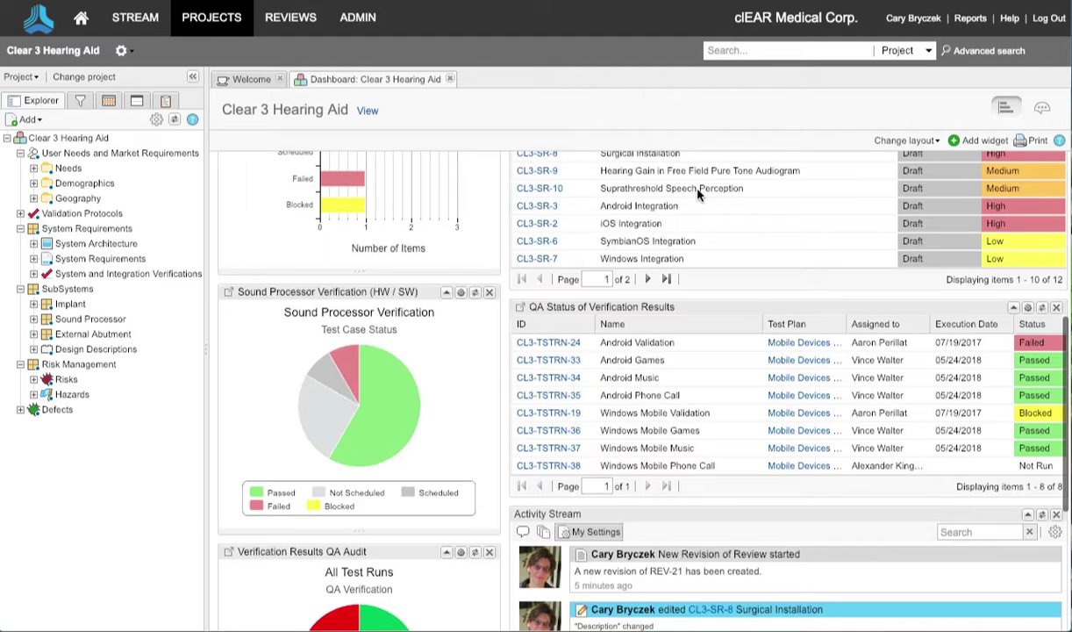
pyautogui.scroll(-1, 699, 194)
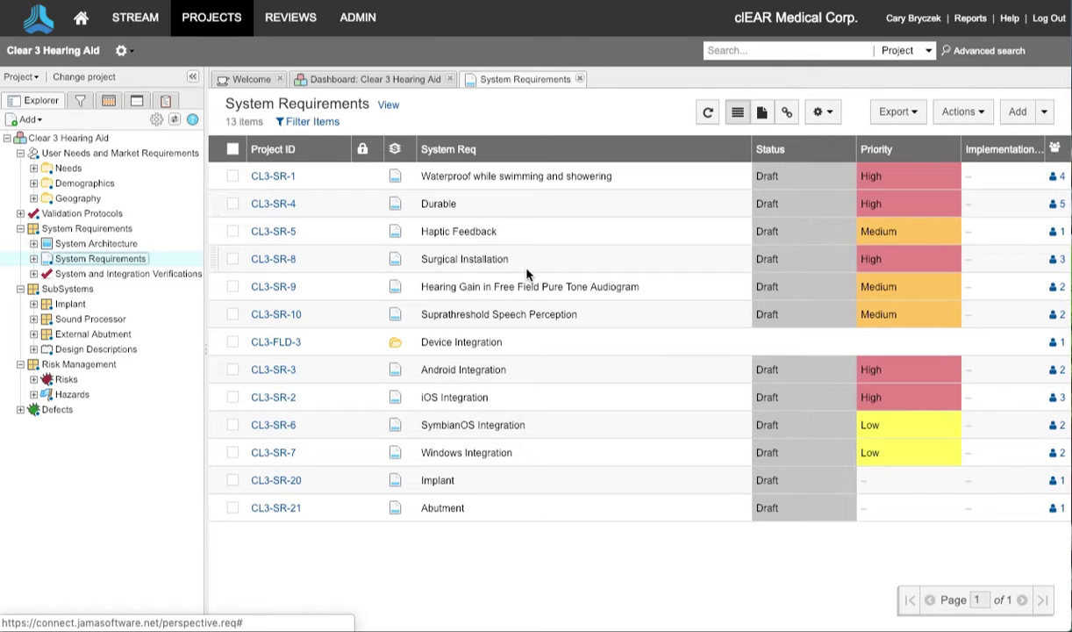
# Check the remaining columns of the System Requirements list, and read the requirements as a continuous document
pyautogui.hscroll(3, 524, 279)
pyautogui.hscroll(3, 527, 275)
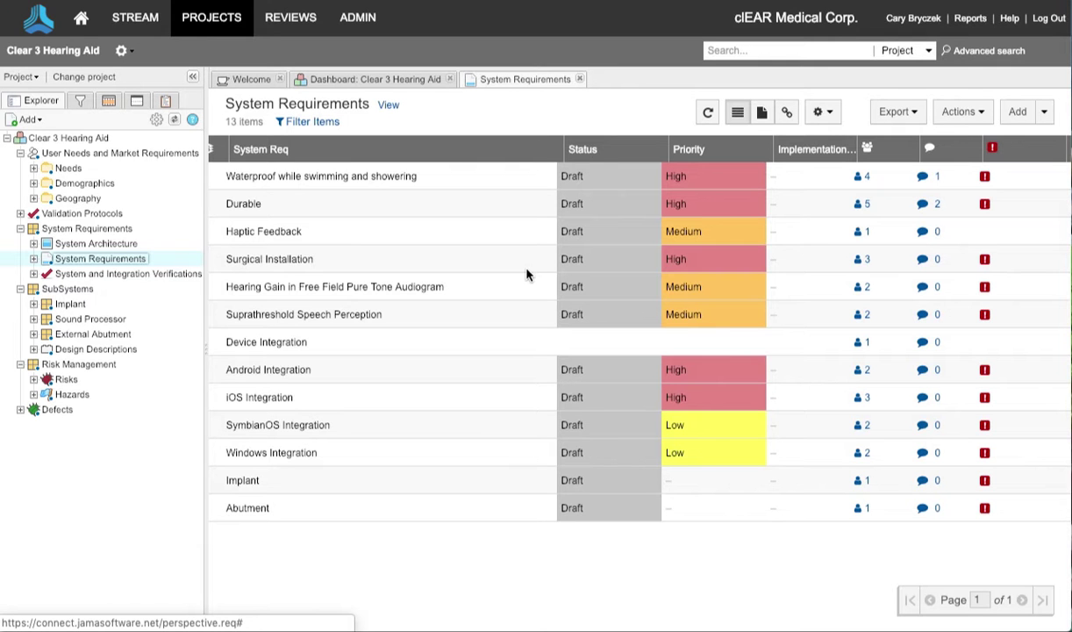
pyautogui.hscroll(-6, 526, 275)
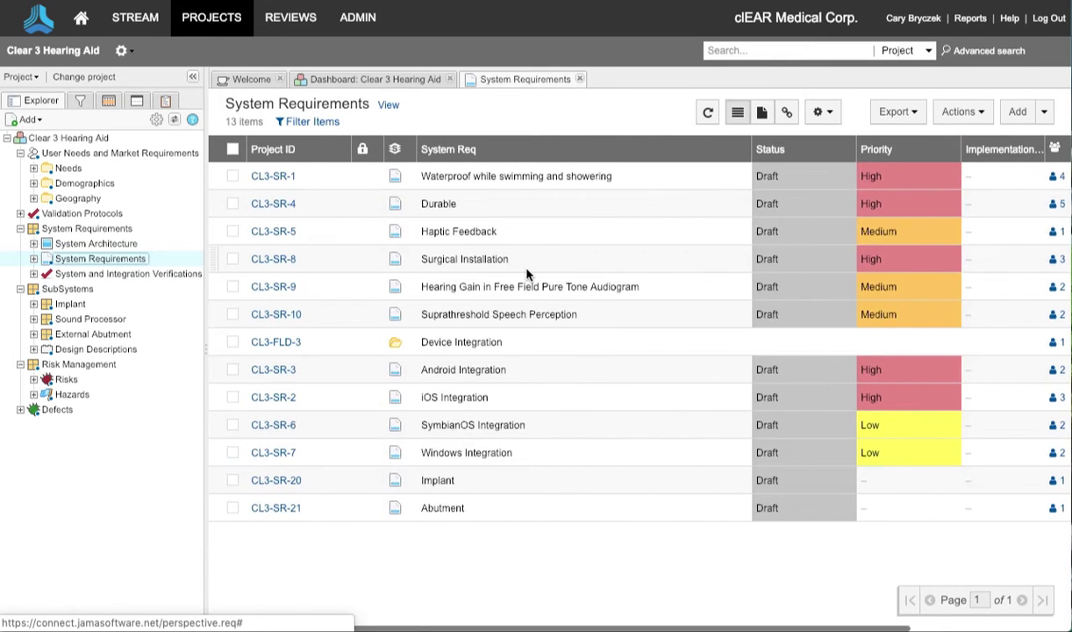
pyautogui.click(762, 113)
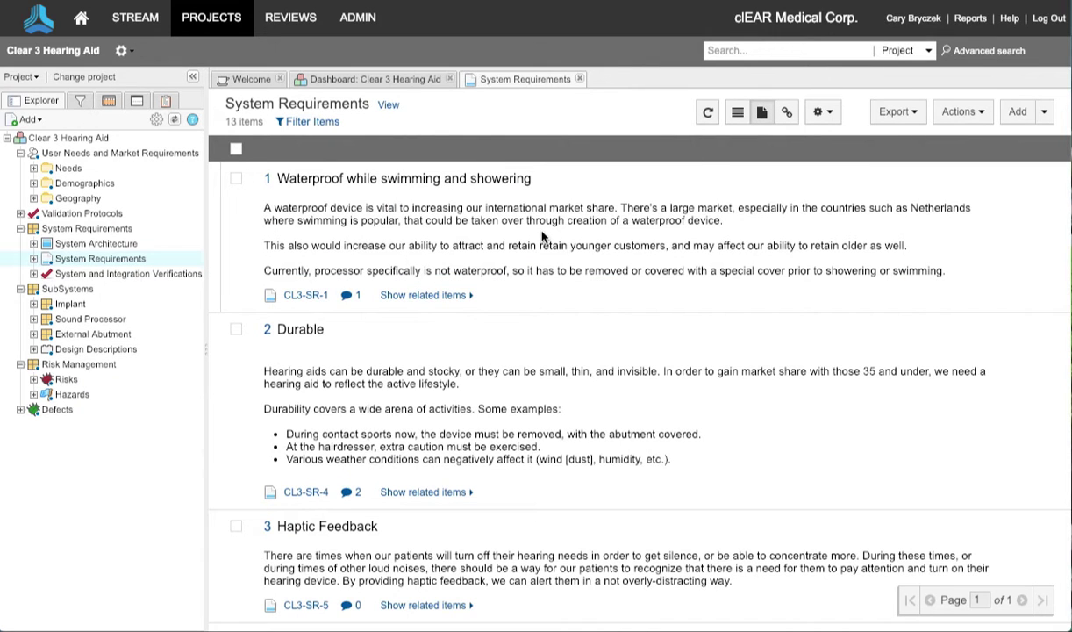
pyautogui.scroll(-5, 541, 235)
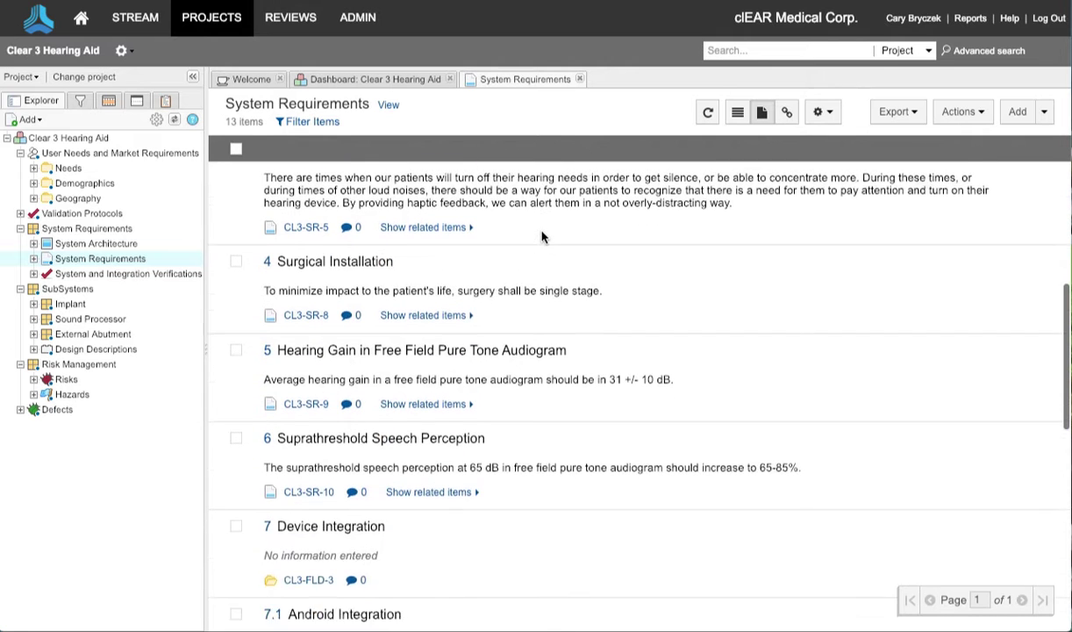
pyautogui.scroll(1, 541, 235)
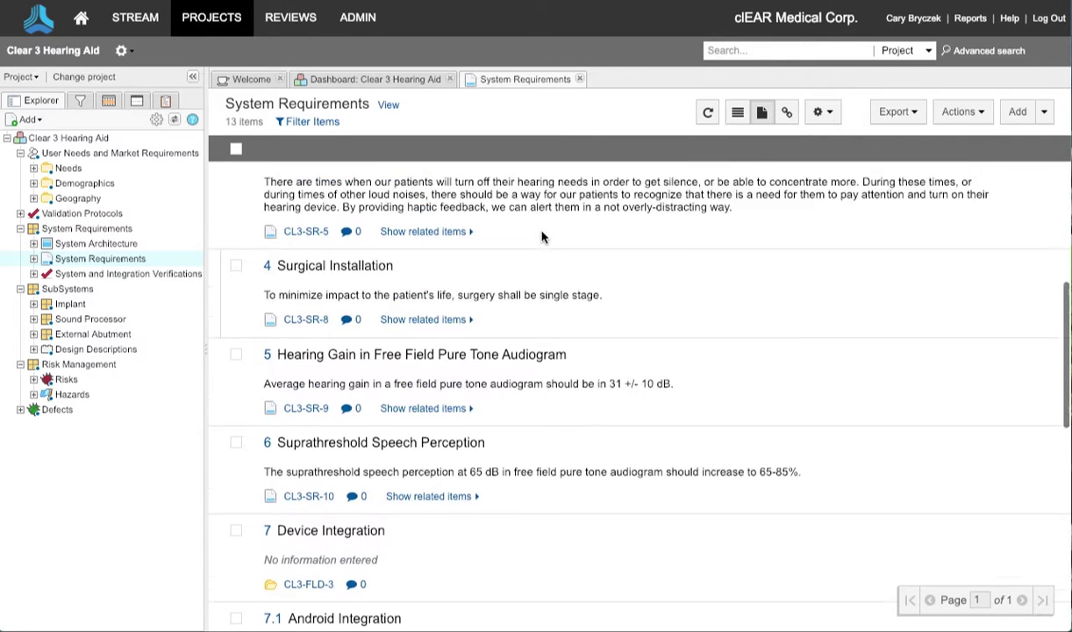
pyautogui.scroll(5, 541, 235)
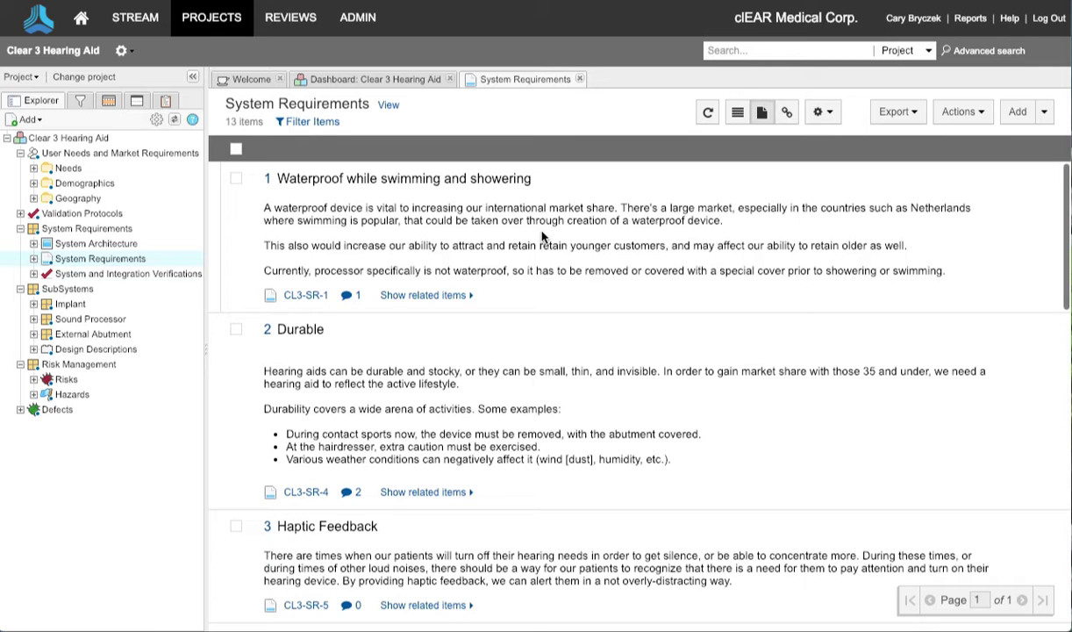
# Show the related items of the Waterproof while swimming and showering requirement, preview user need CL3-UN-1, and hide the related items again
pyautogui.click(447, 296)
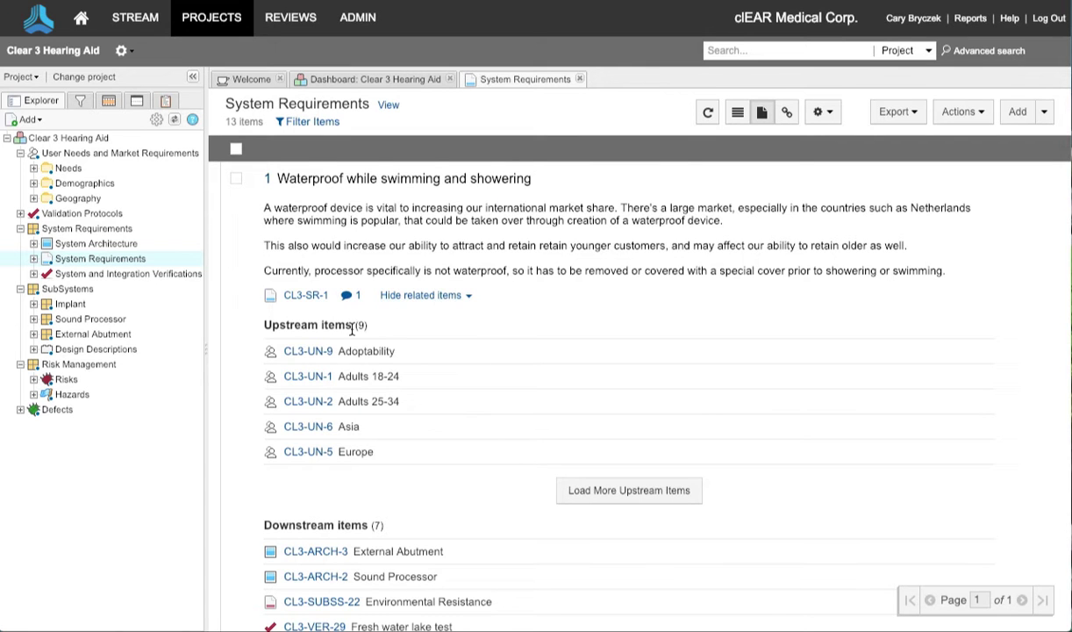
pyautogui.click(299, 378)
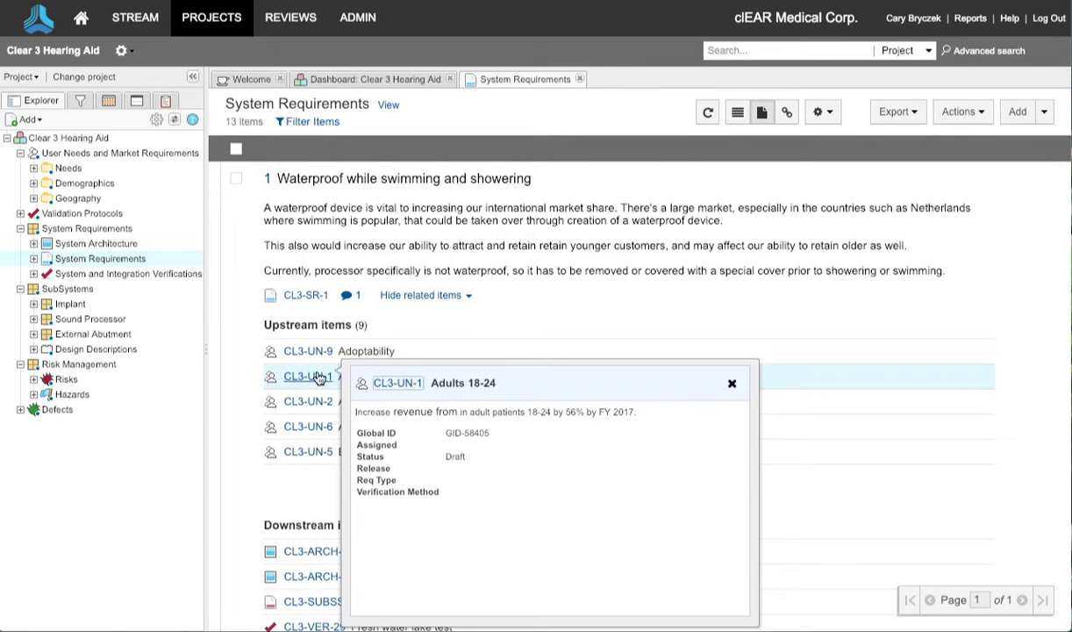
pyautogui.click(732, 383)
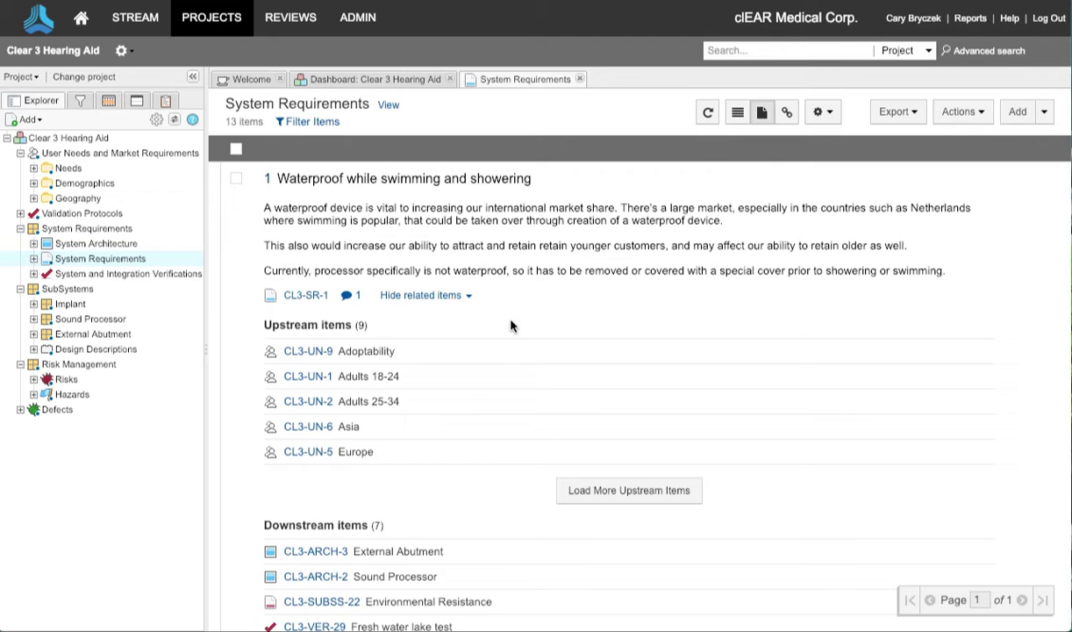
pyautogui.click(430, 296)
# Open the Durable requirement CL3-SR-4 and read through its comments
pyautogui.click(283, 331)
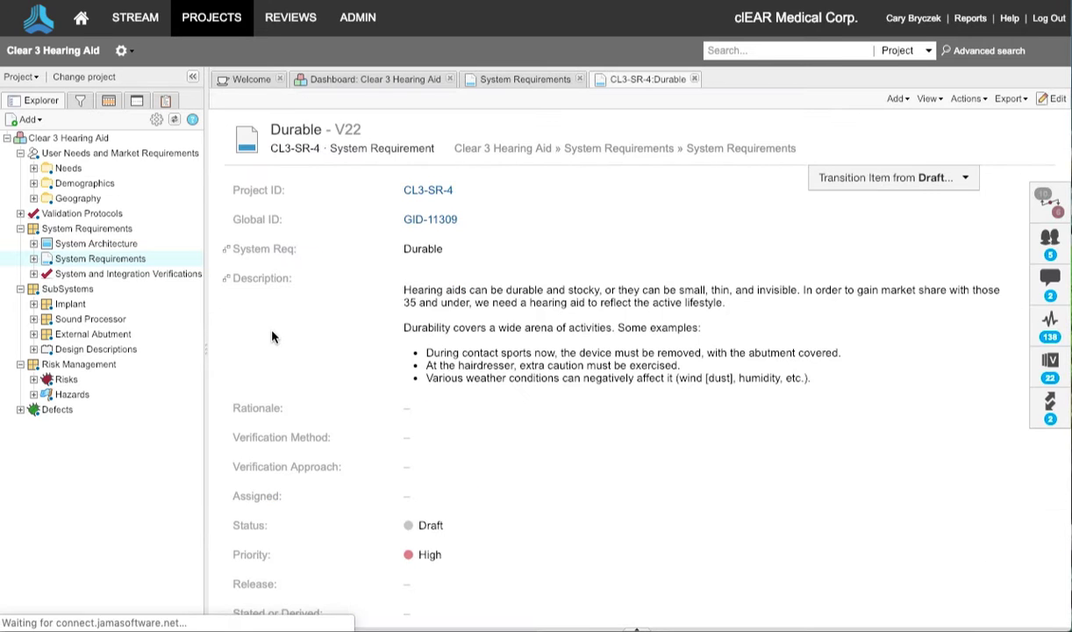
pyautogui.click(1051, 279)
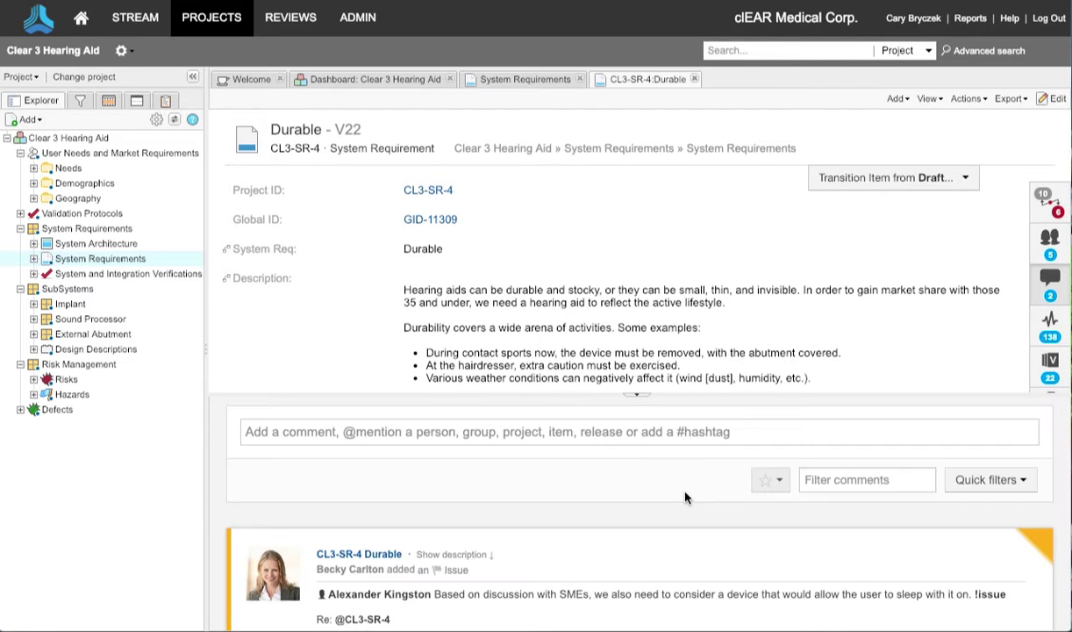
pyautogui.scroll(-3, 687, 496)
pyautogui.scroll(3, 686, 497)
# Post a comment on CL3-SR-4 to all connected users: "We need to include splash resistance to this requirement."
pyautogui.click(1049, 239)
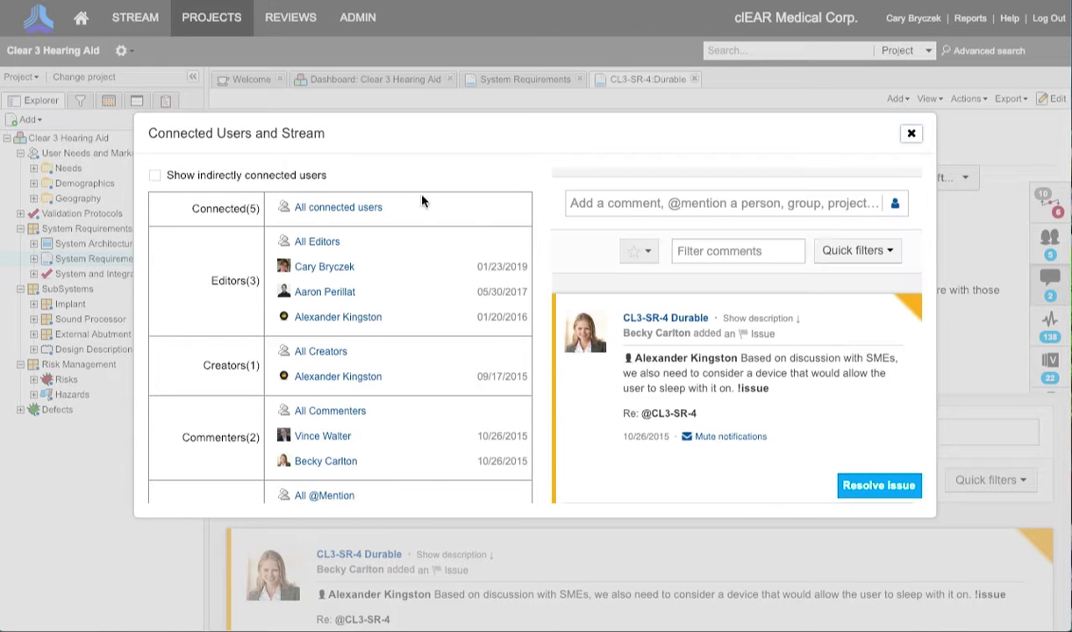
pyautogui.click(355, 209)
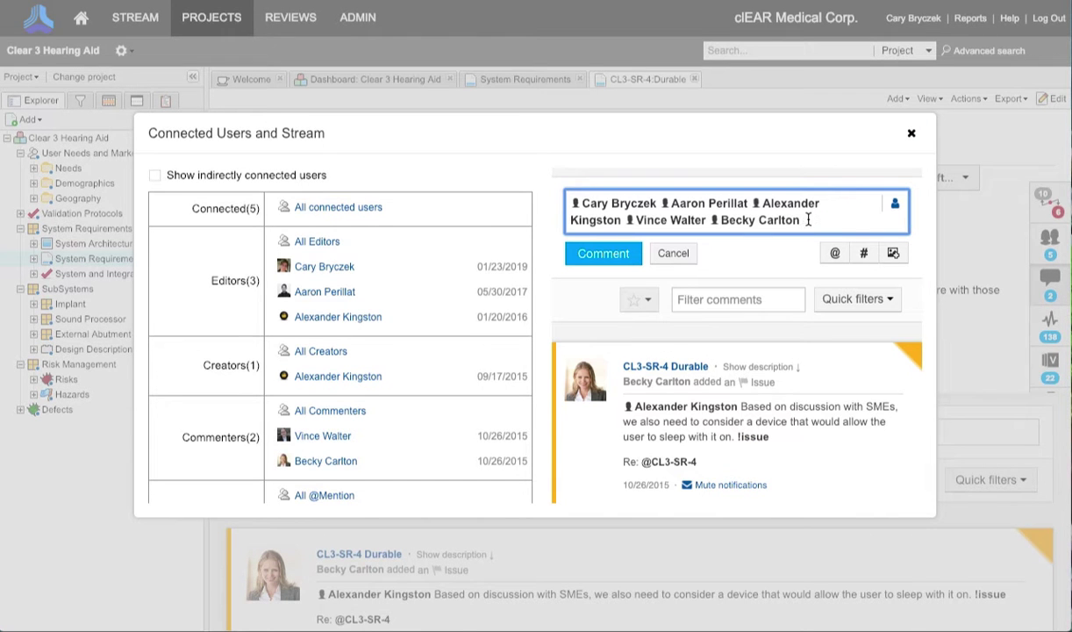
pyautogui.write('We need to include splash resistance to this requirement.')
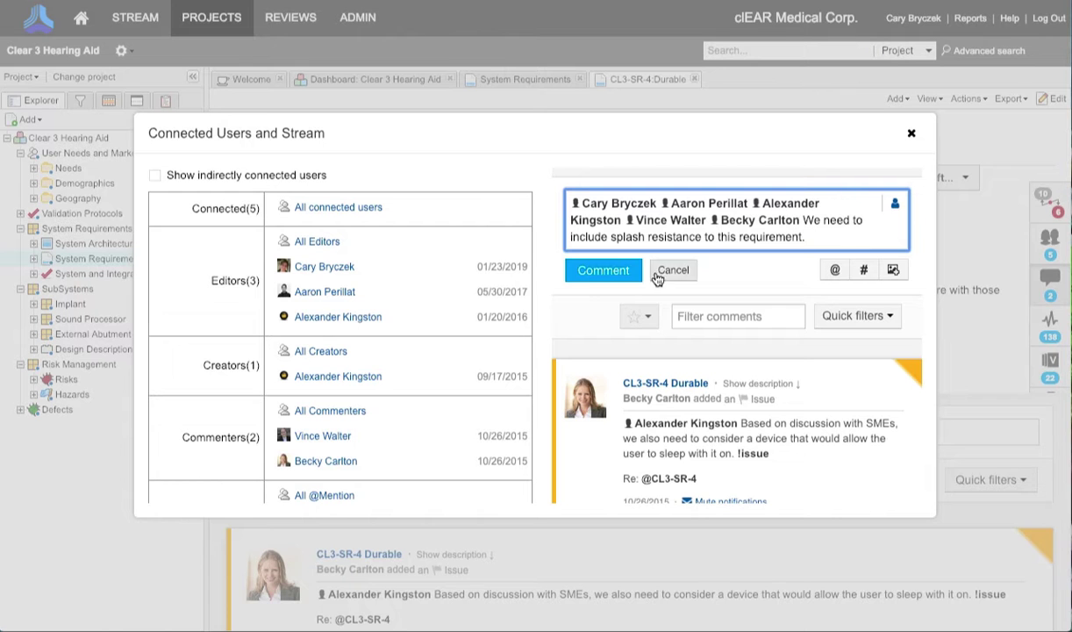
pyautogui.click(588, 270)
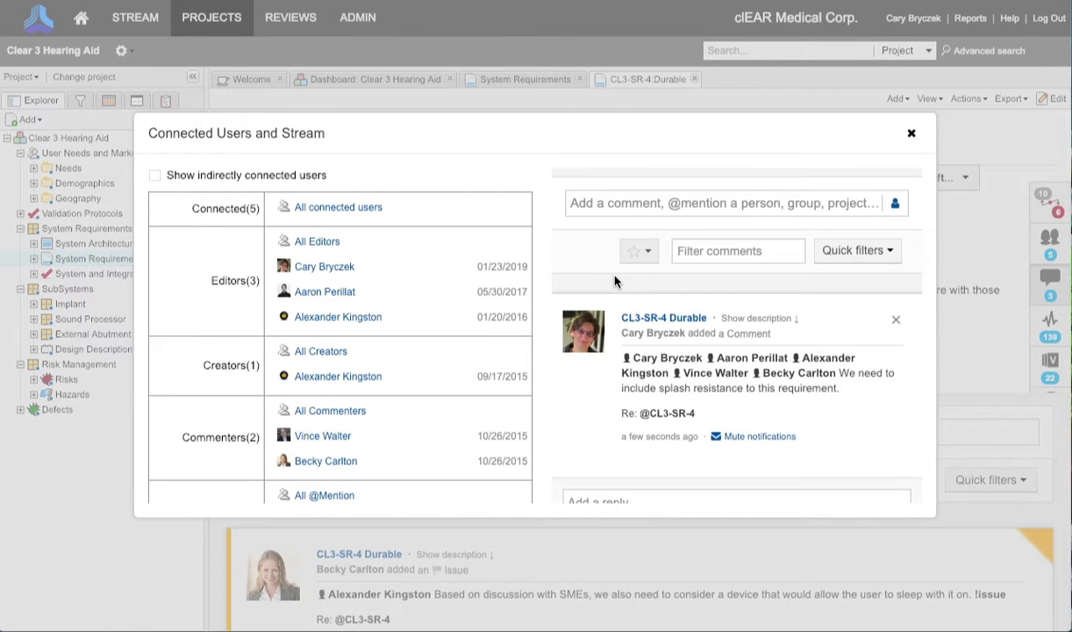
pyautogui.click(910, 132)
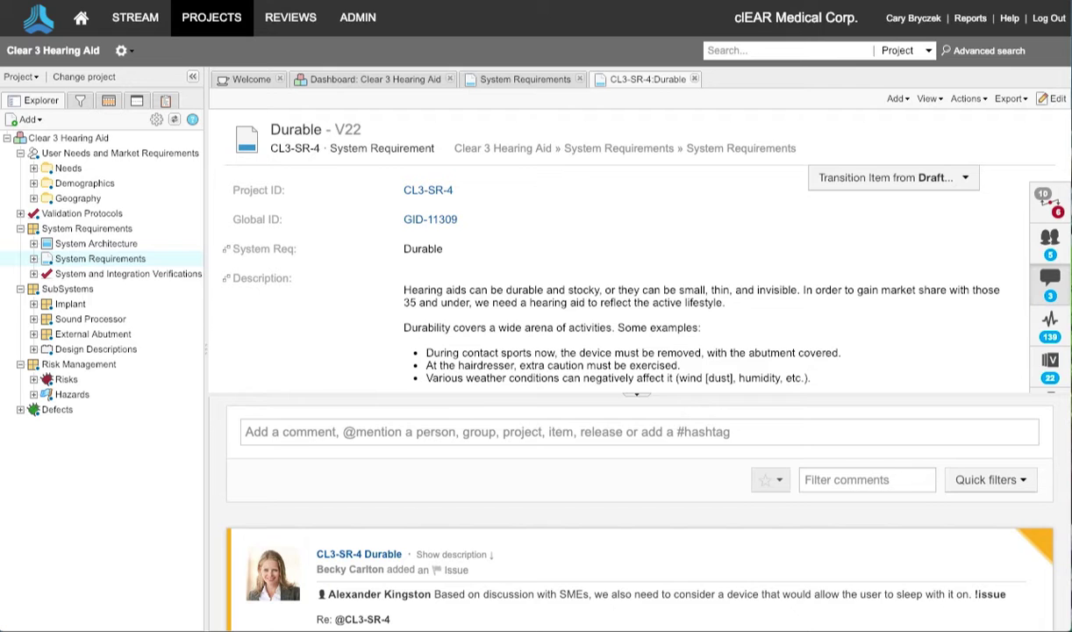
# Return to the project dashboard and highlight the Subsystem Requirement relationships in the Relationship Diagram
pyautogui.click(325, 79)
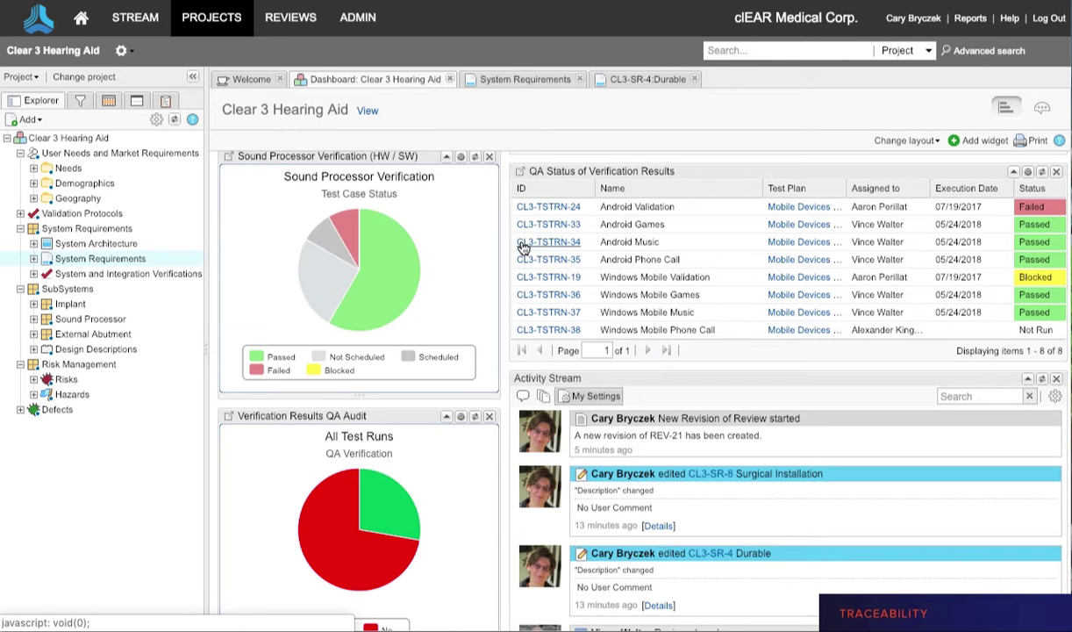
pyautogui.scroll(4, 522, 246)
pyautogui.scroll(4, 524, 249)
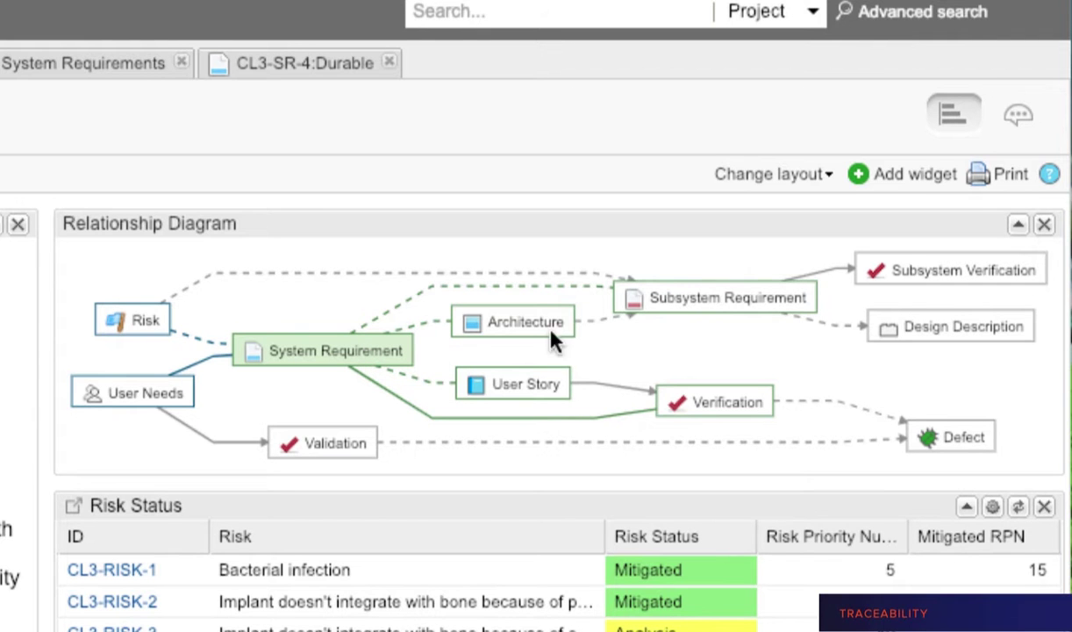
pyautogui.click(727, 307)
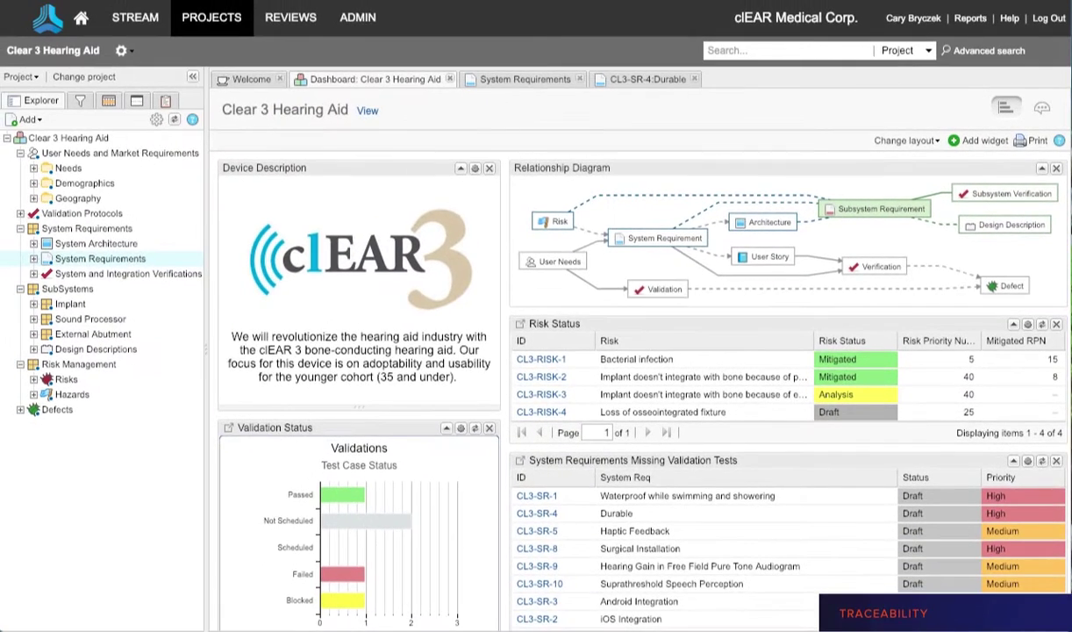
# Open the project's Coverage Explorer with the saved view Needs to Requirements Traces, and collapse the list of saved views
pyautogui.click(19, 76)
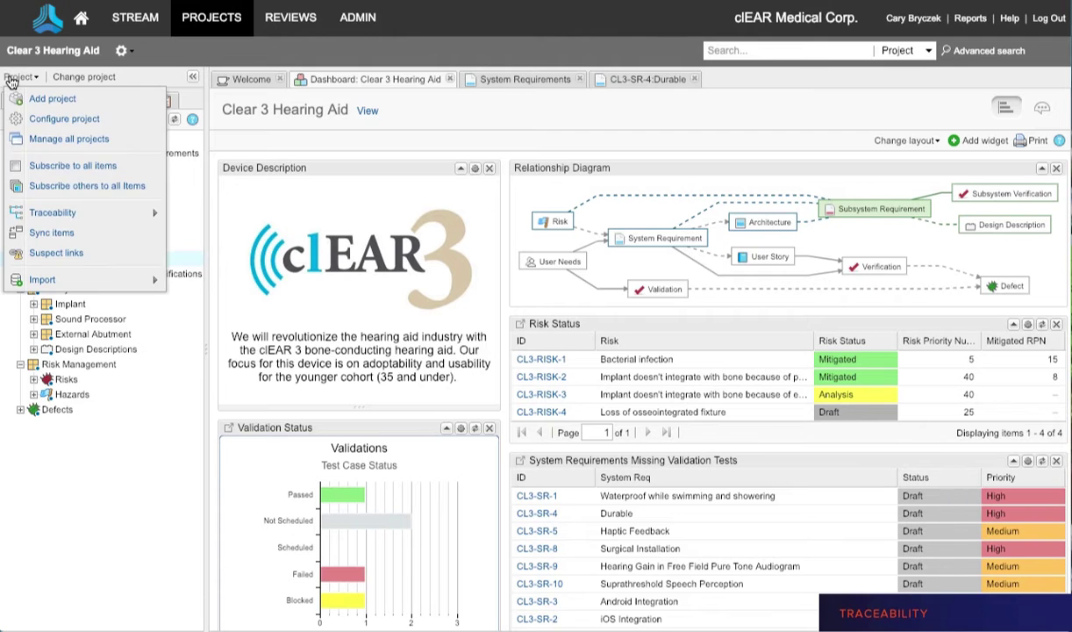
pyautogui.moveTo(53, 207)
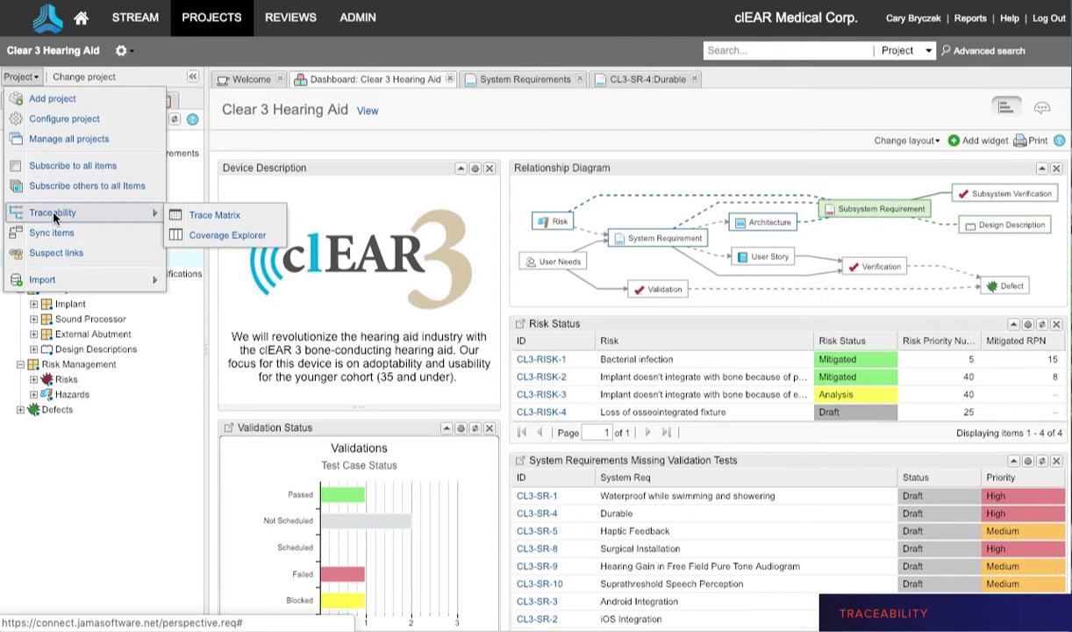
pyautogui.click(183, 236)
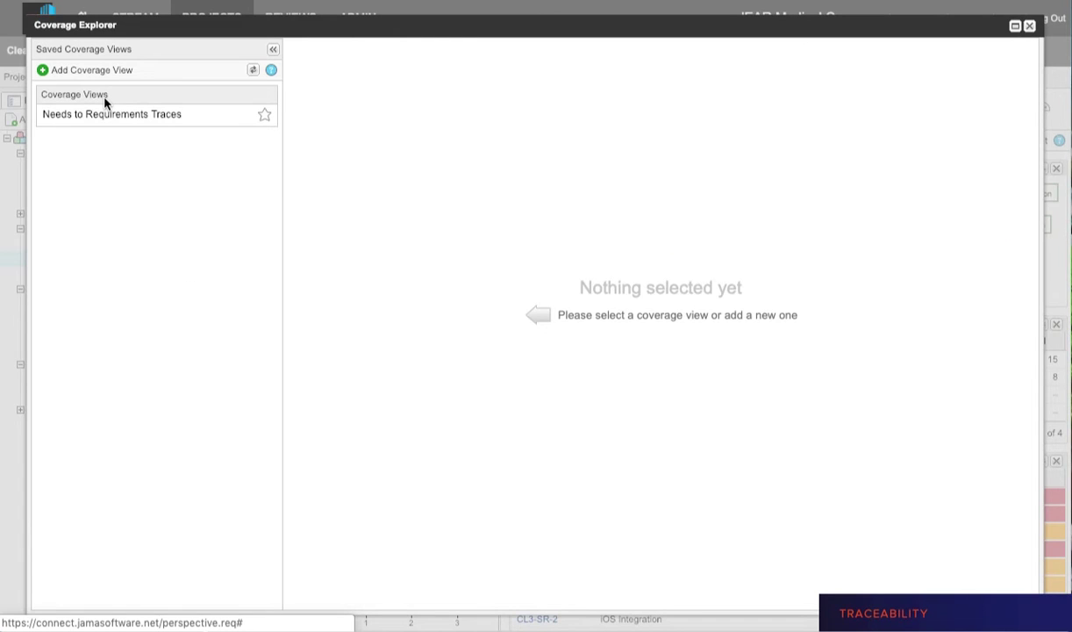
pyautogui.click(102, 113)
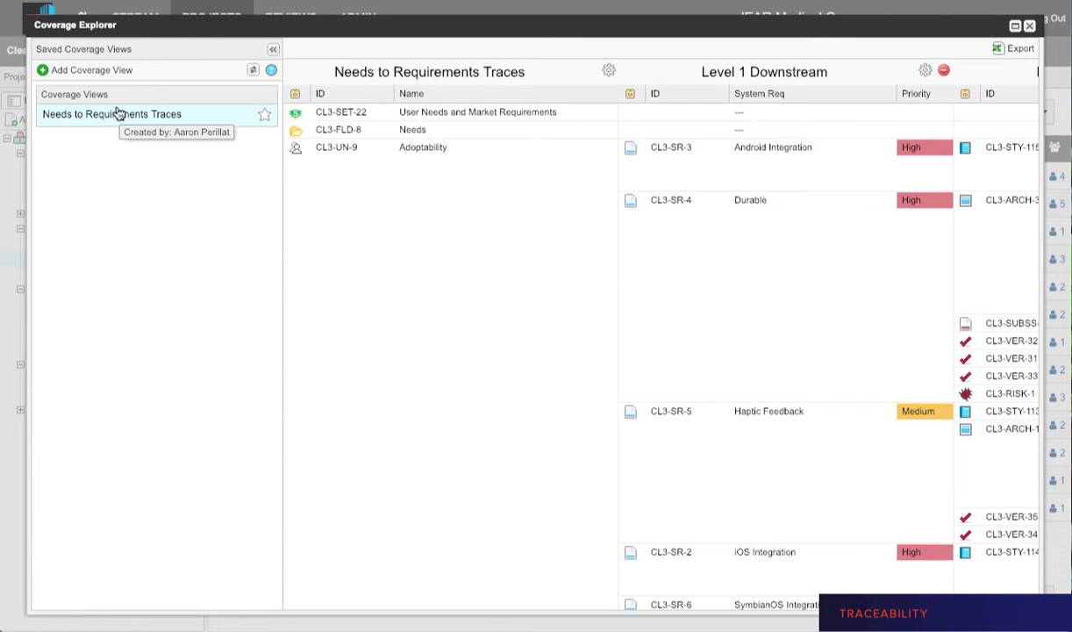
pyautogui.click(272, 50)
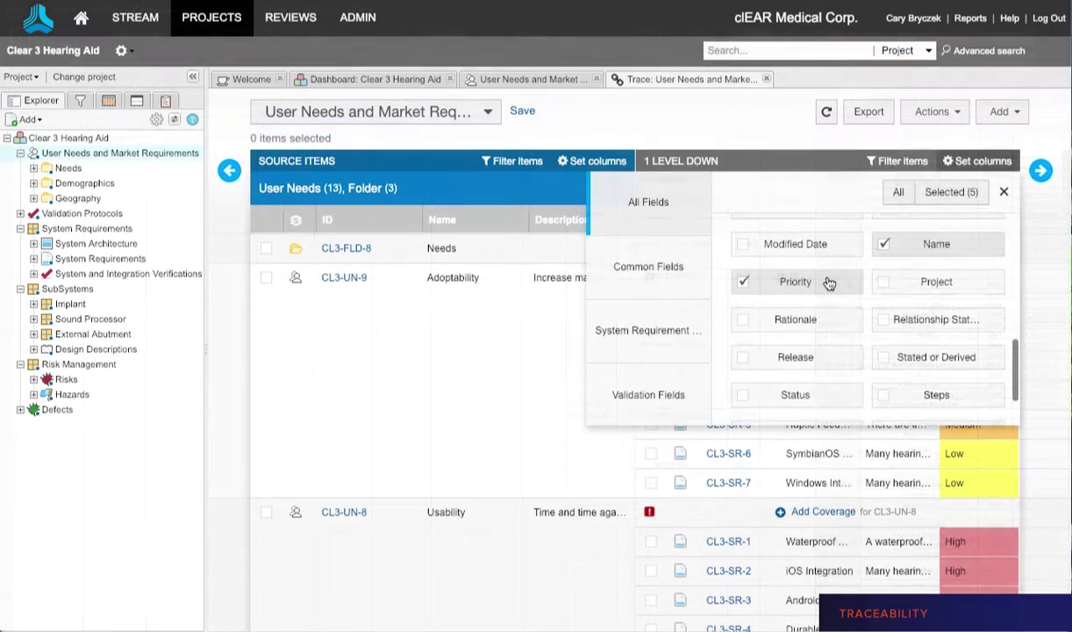
# Add the Priority column to the 1 Level Down items in the User Needs and Market Requirements trace view
pyautogui.click(954, 163)
pyautogui.click(969, 164)
pyautogui.scroll(-5, 838, 327)
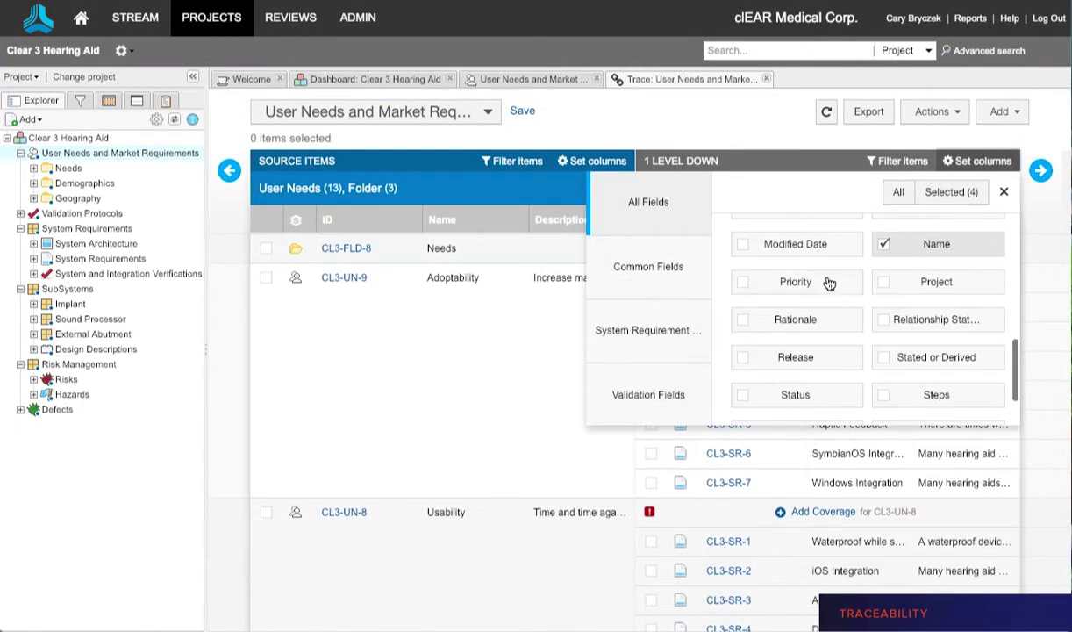
pyautogui.click(792, 277)
pyautogui.click(1006, 194)
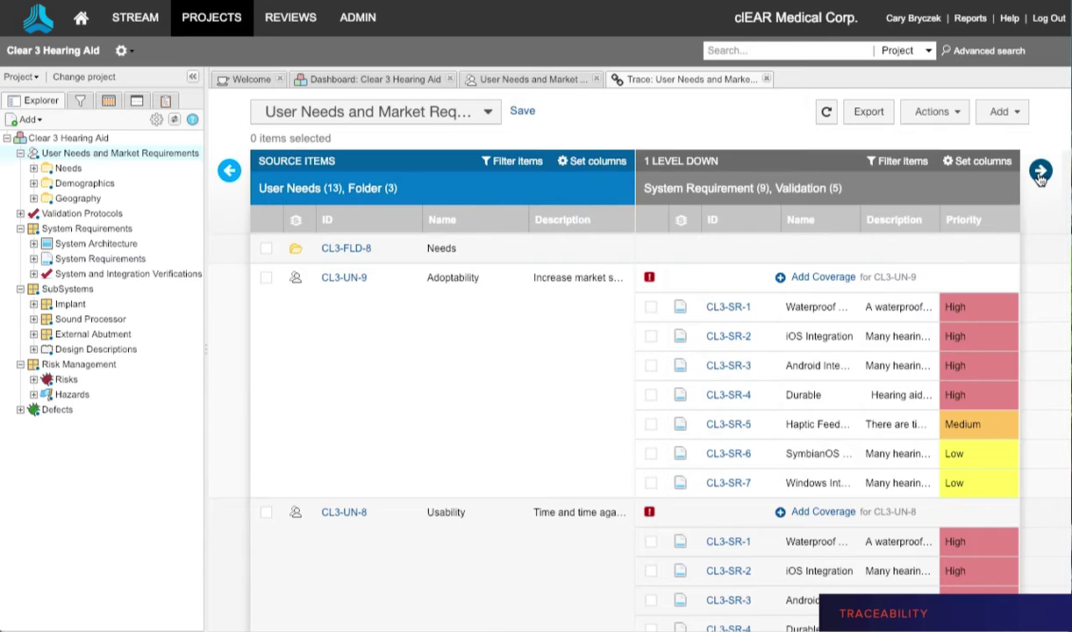
# Bring the 2 Levels Down items into the trace view and open existing Validation Protocols as candidate coverage for CL3-SR-2
pyautogui.click(1039, 171)
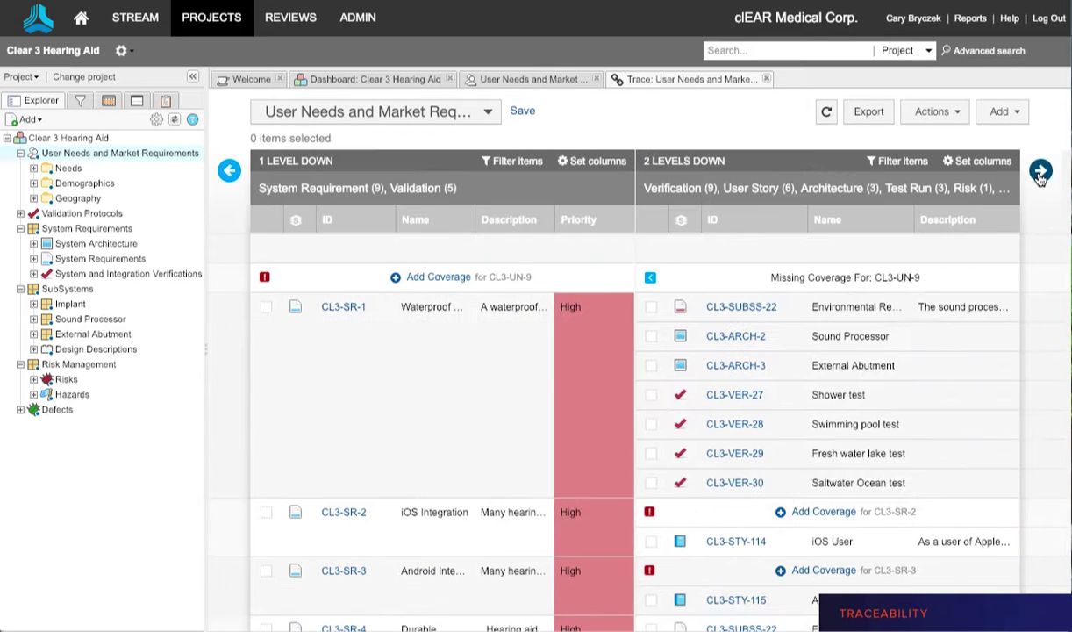
pyautogui.click(824, 514)
pyautogui.click(936, 118)
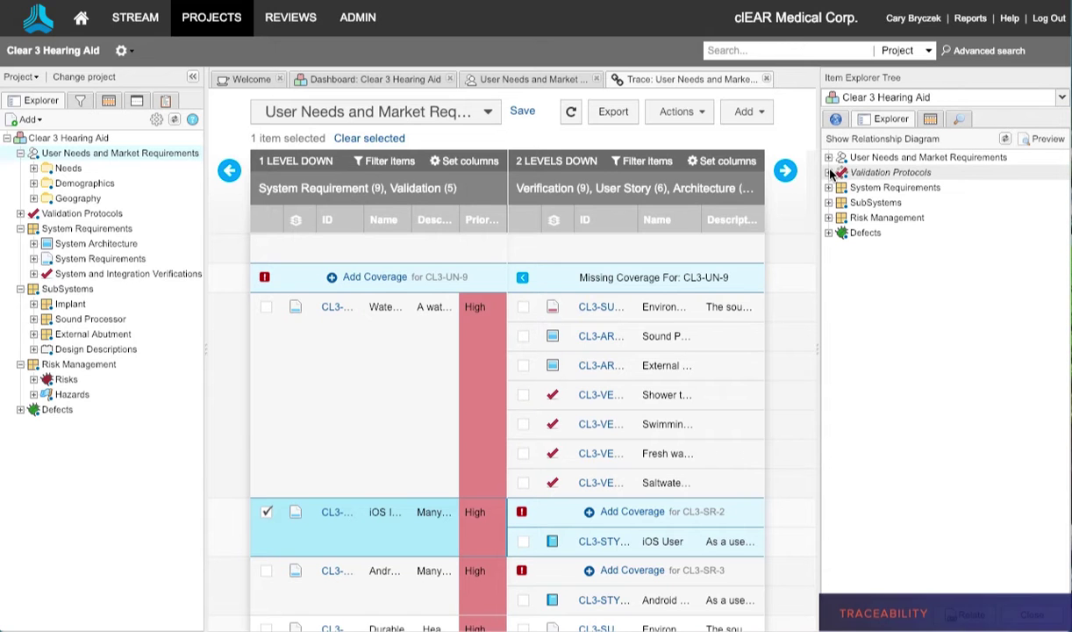
pyautogui.click(829, 172)
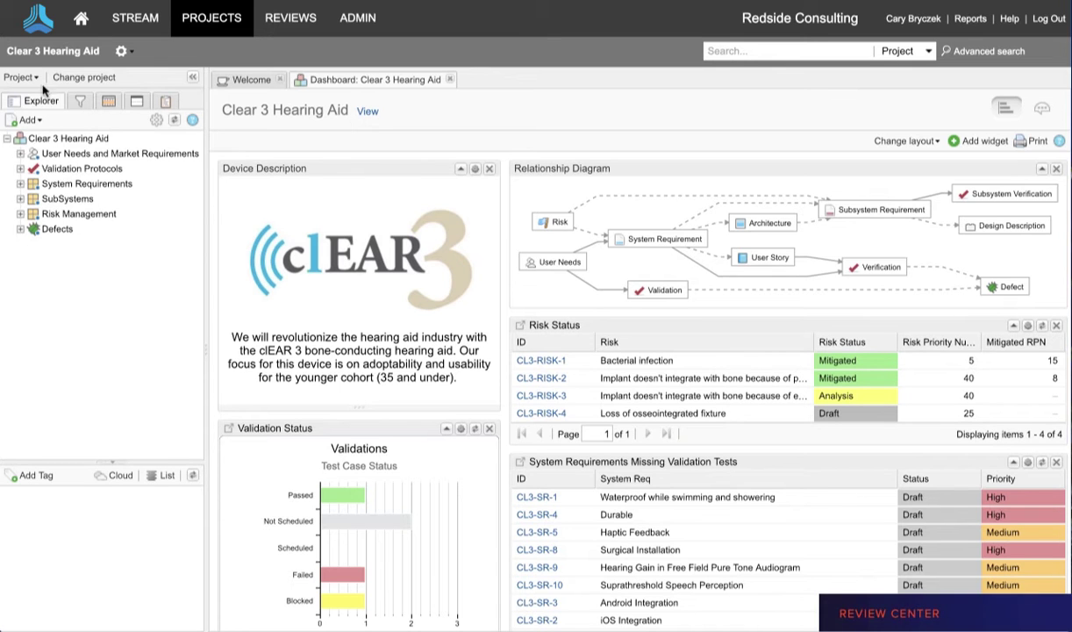
# Start a review of the System Requirements set in Clear 3 Hearing Aid, keeping the default review settings
pyautogui.click(21, 183)
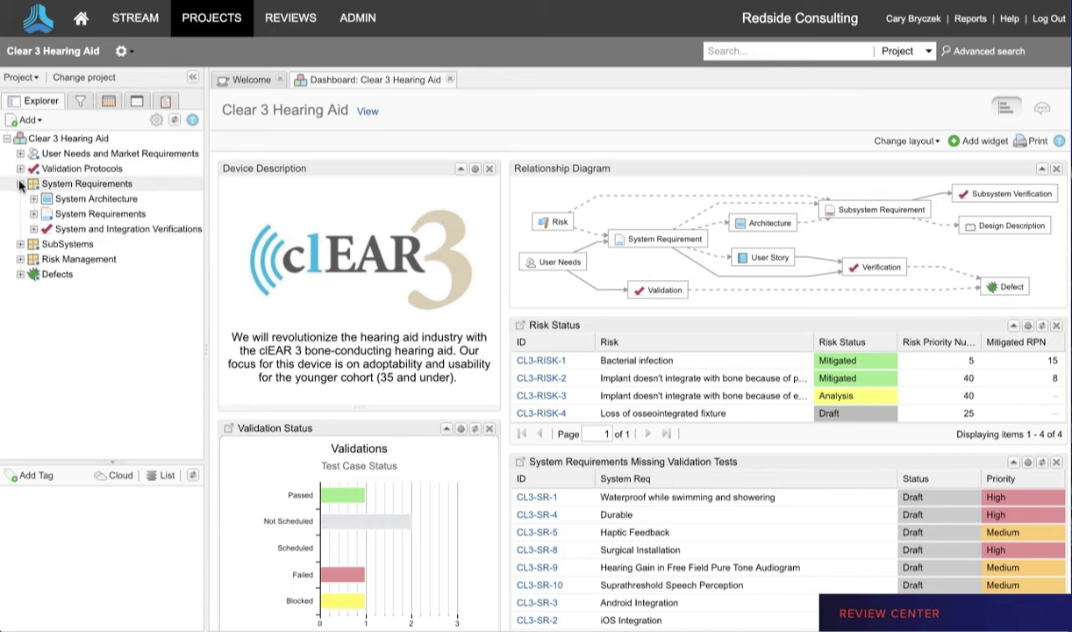
pyautogui.rightClick(62, 216)
pyautogui.click(122, 530)
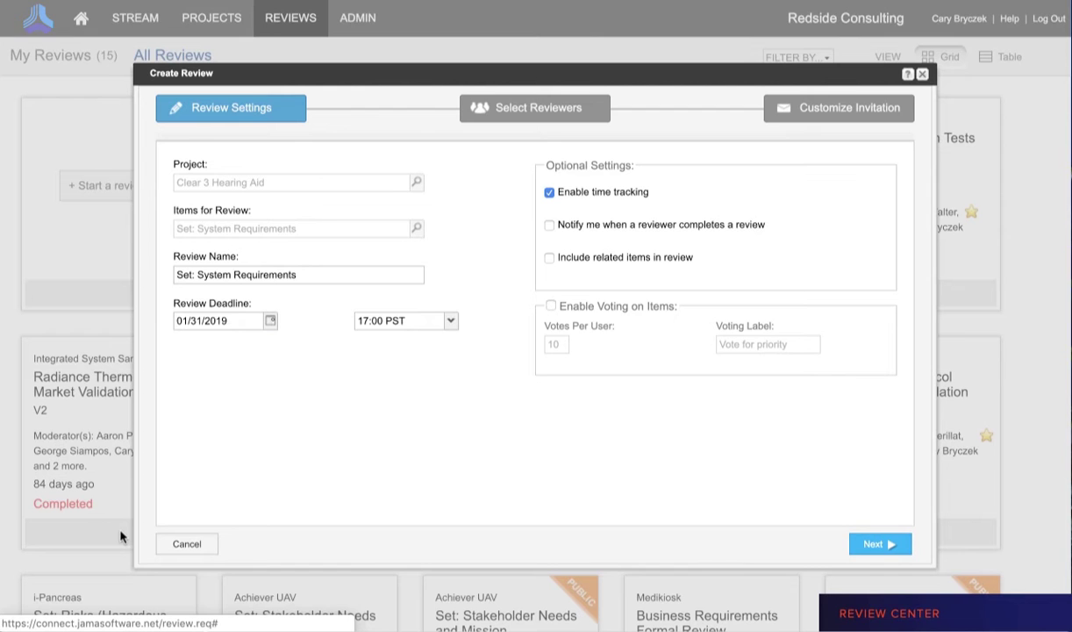
pyautogui.click(859, 545)
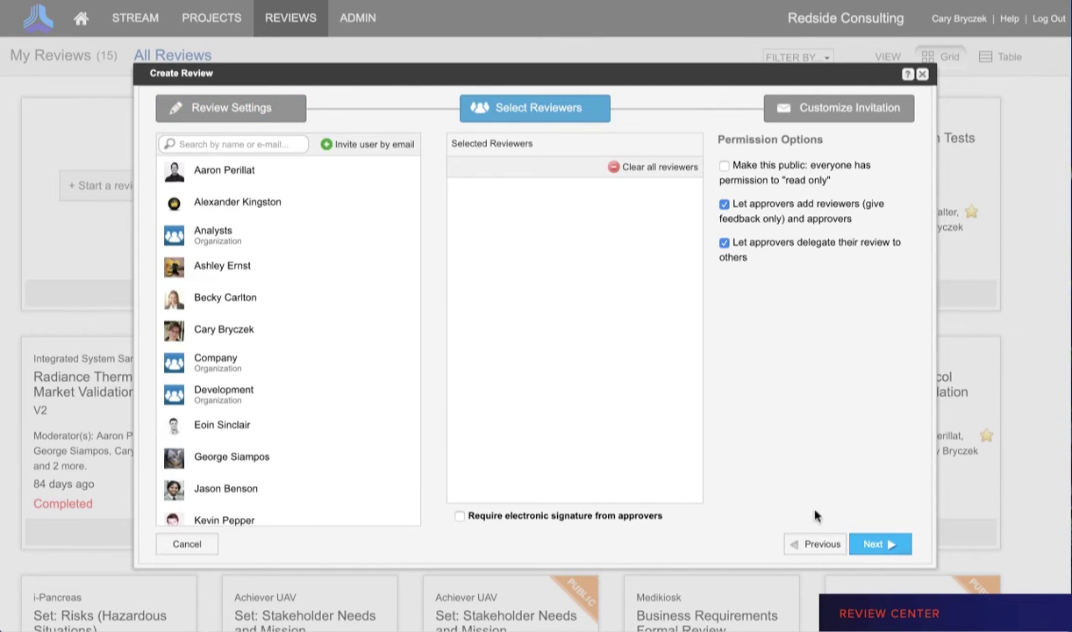
# Add four individual users from the user list as reviewers of the System Requirements review
pyautogui.click(226, 169)
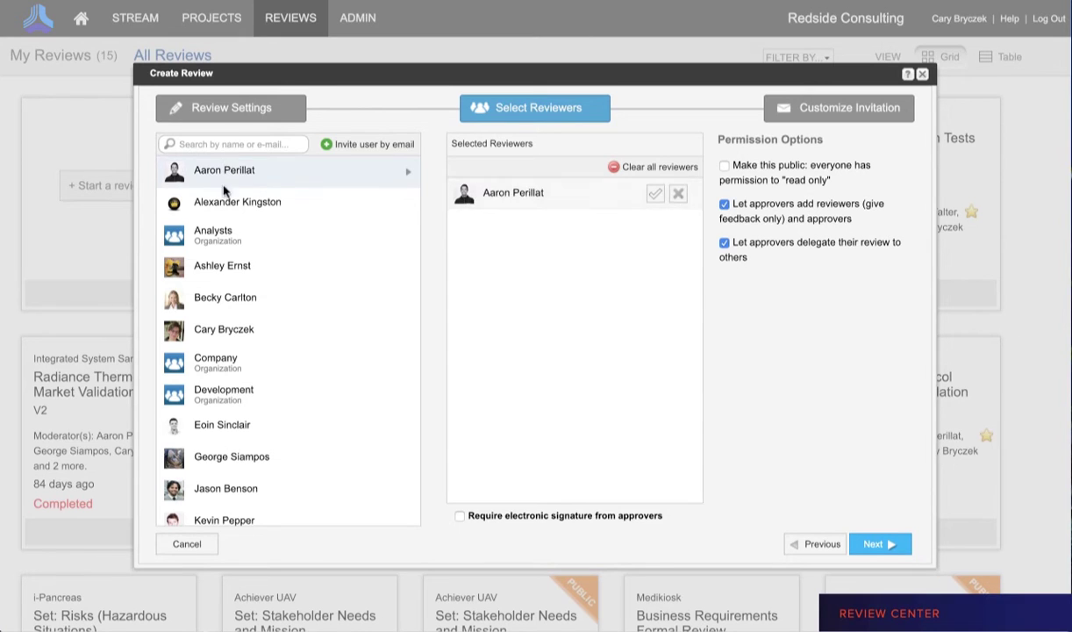
pyautogui.click(208, 202)
pyautogui.click(201, 296)
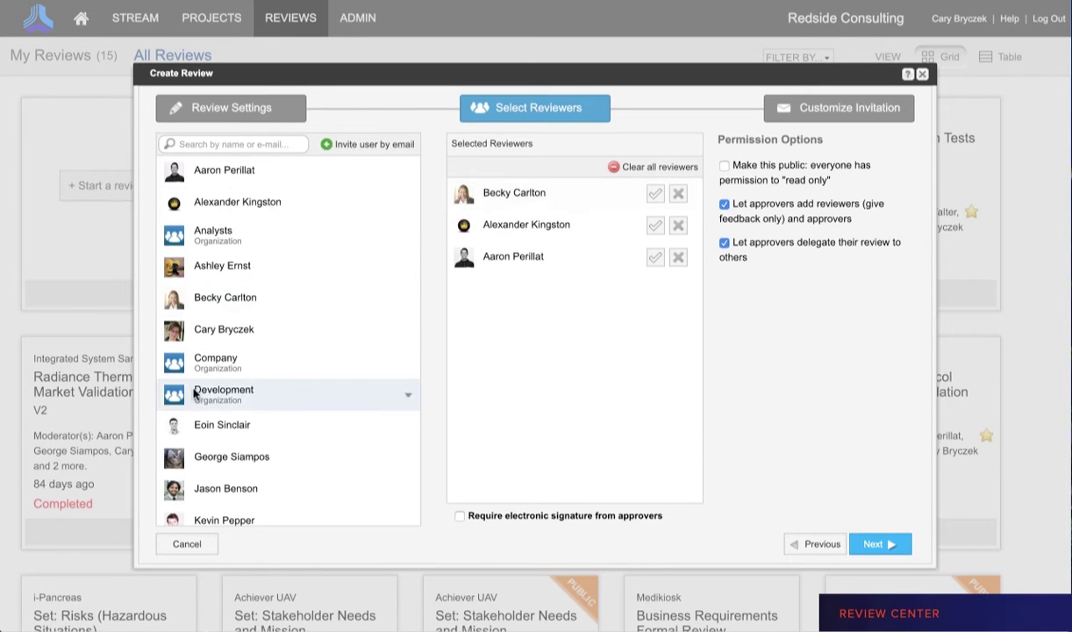
pyautogui.click(224, 425)
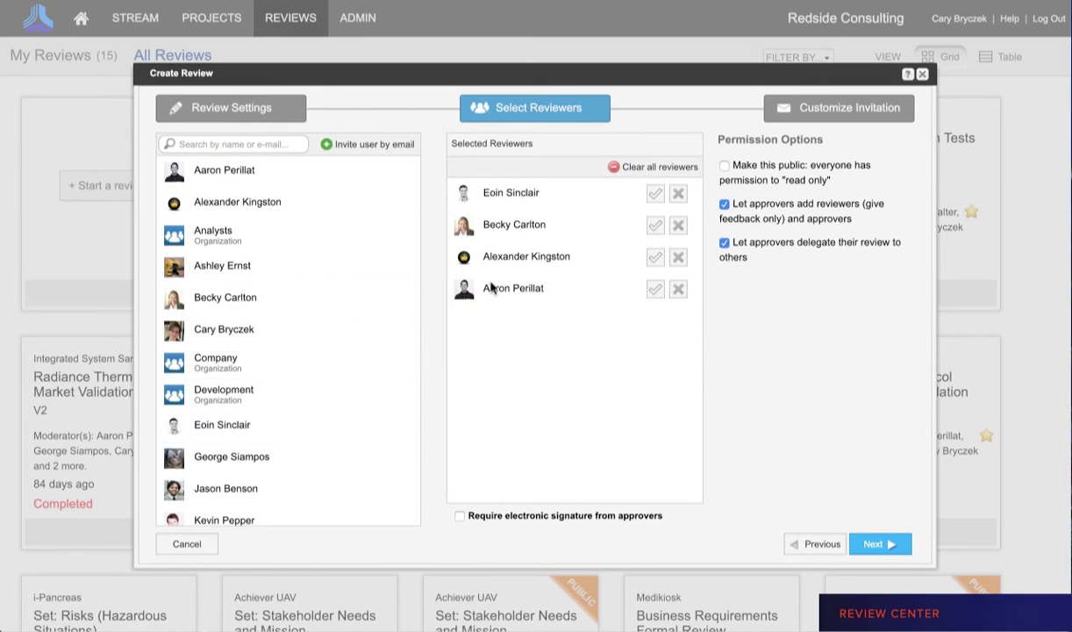
# Make three of the four reviewers approvers with electronic signature required, and proceed to the invitation
pyautogui.click(655, 289)
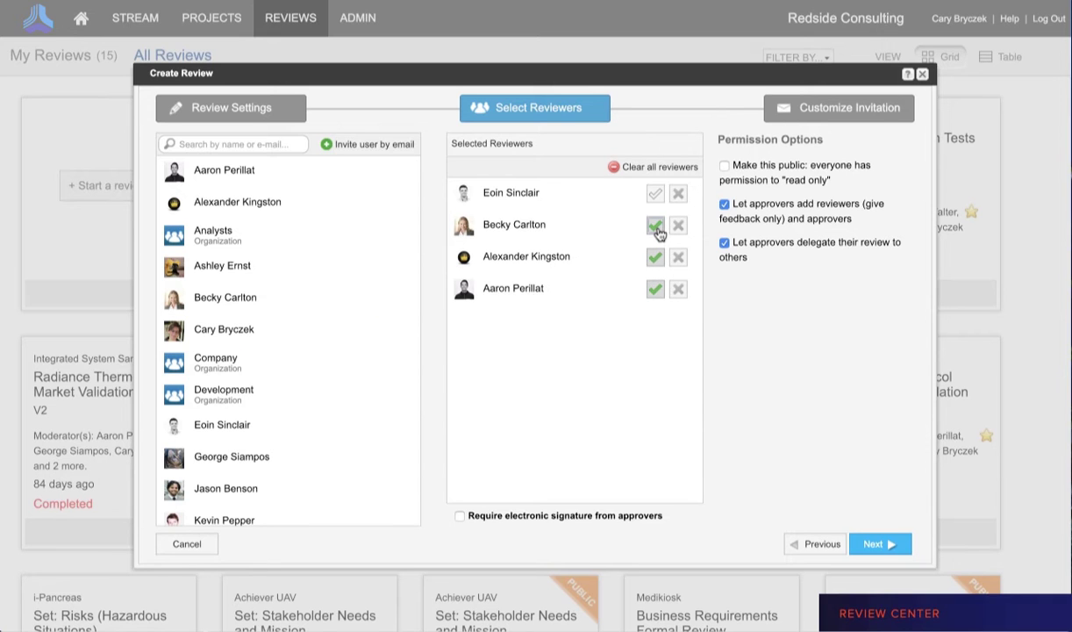
pyautogui.click(654, 225)
pyautogui.click(461, 517)
pyautogui.click(890, 543)
pyautogui.click(890, 543)
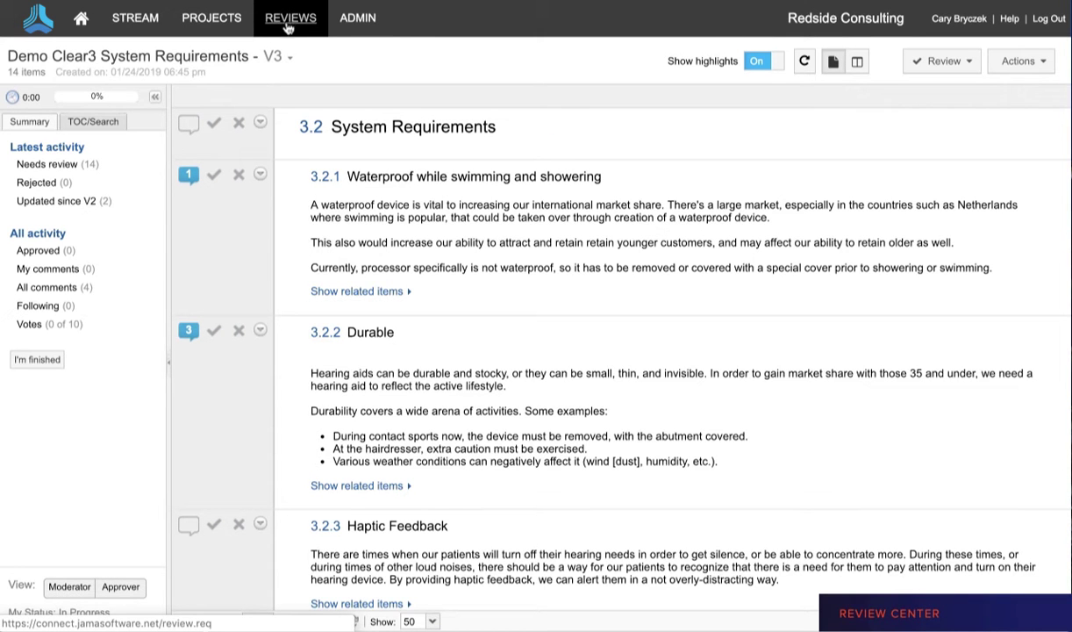
# In the Demo Clear3 System Requirements review, approve 3.2 System Requirements and 3.2.1 Waterproof while swimming and showering, and reject 3.2.2 Durable
pyautogui.click(216, 129)
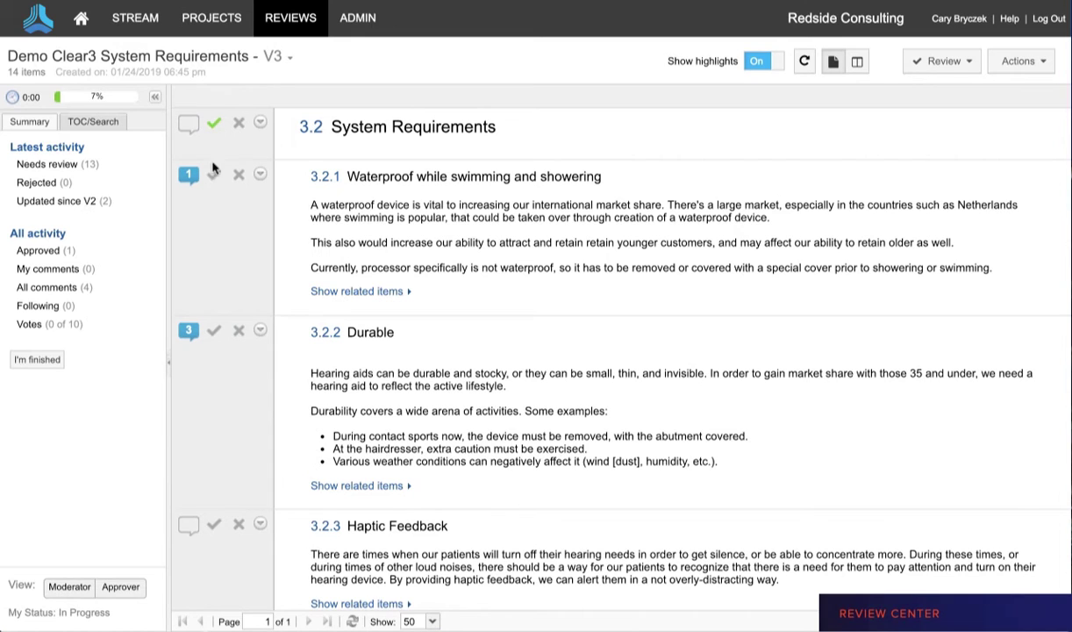
pyautogui.click(214, 174)
pyautogui.click(237, 332)
# Read the whole comment thread on CL3-SR-4 Durable and close it
pyautogui.click(190, 329)
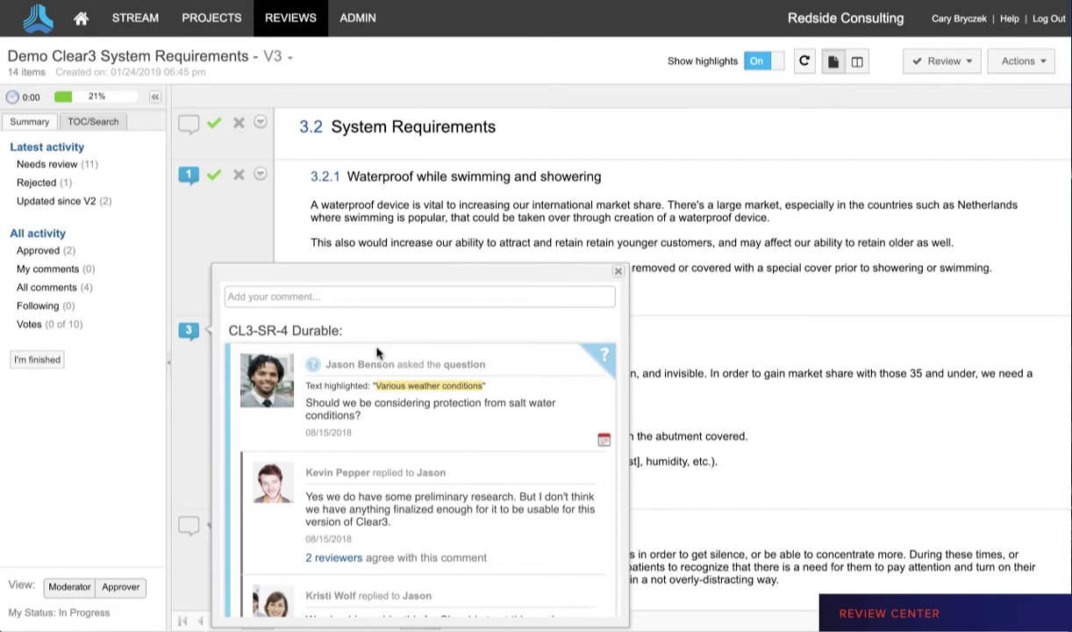
pyautogui.moveTo(362, 338)
pyautogui.scroll(-2, 395, 364)
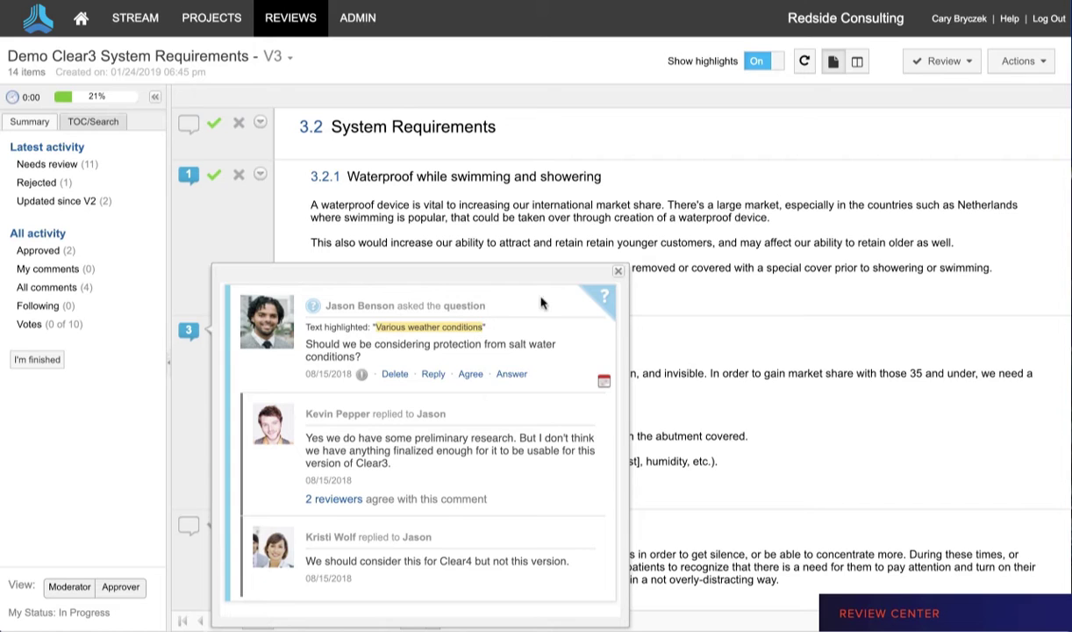
pyautogui.click(618, 273)
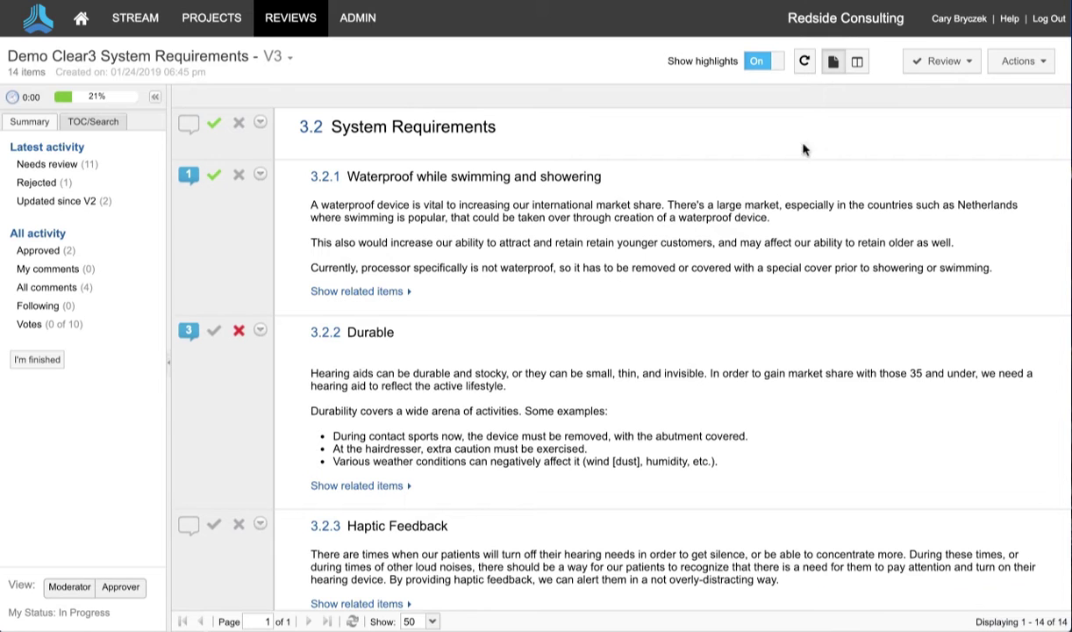
# Switch the review to its Stats view and examine the reviewer progress and item progress
pyautogui.click(949, 63)
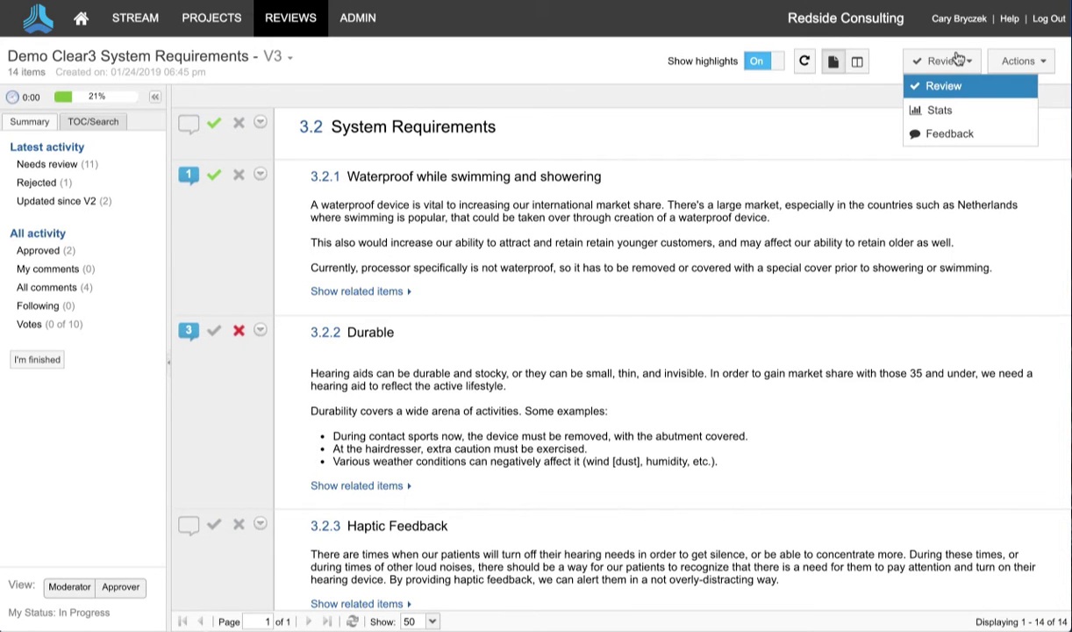
pyautogui.click(940, 110)
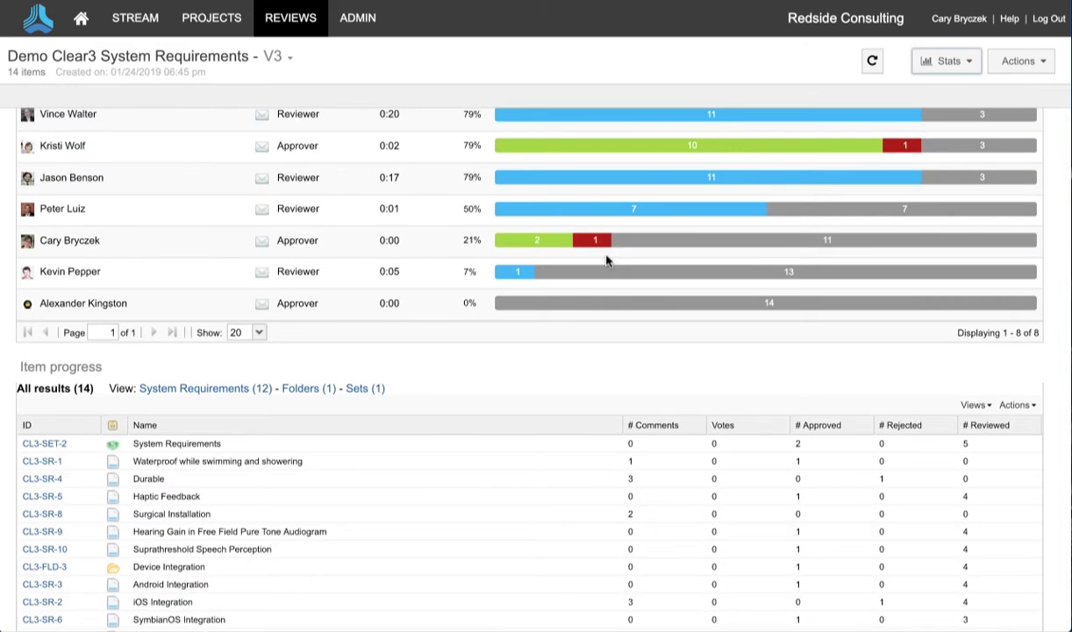
pyautogui.scroll(2, 605, 260)
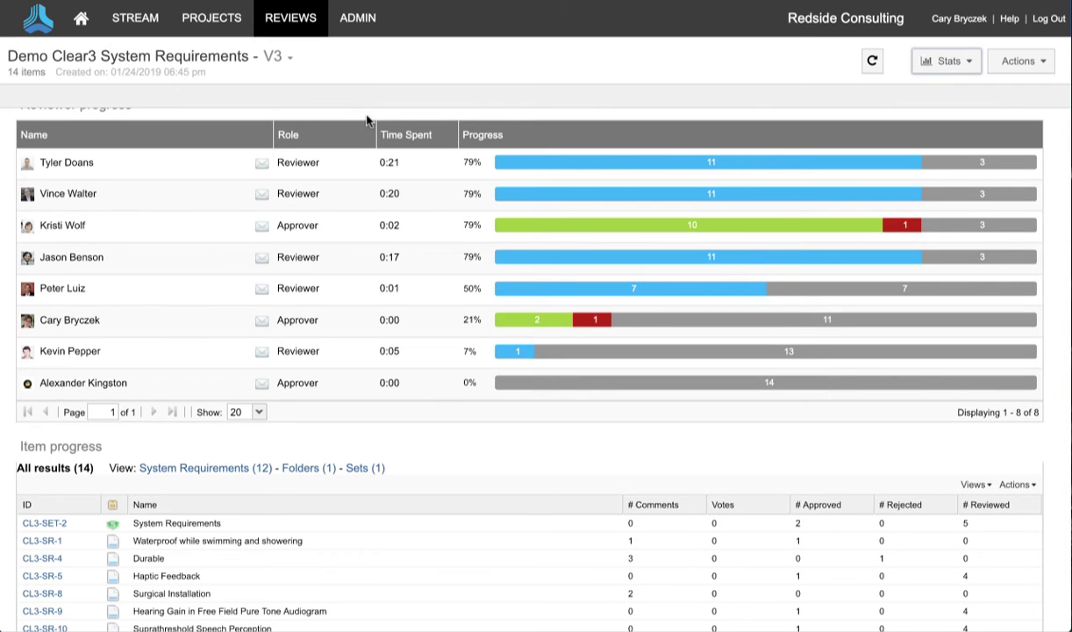
# Return to the Clear 3 Hearing Aid project and open the Mobile Devices Operational Qualifications test plan
pyautogui.click(222, 27)
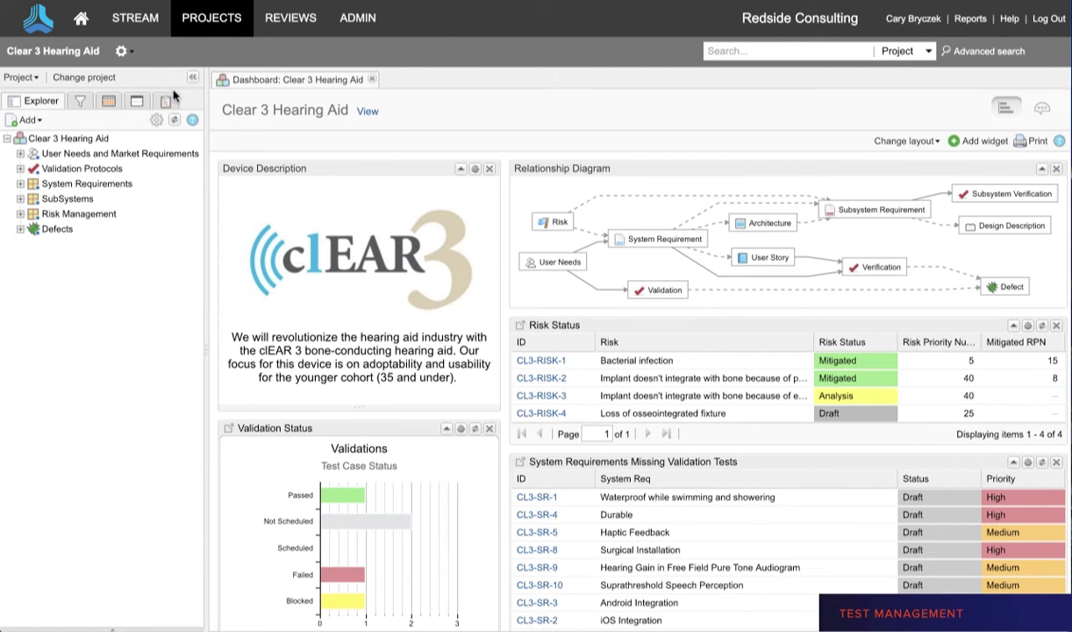
pyautogui.click(167, 104)
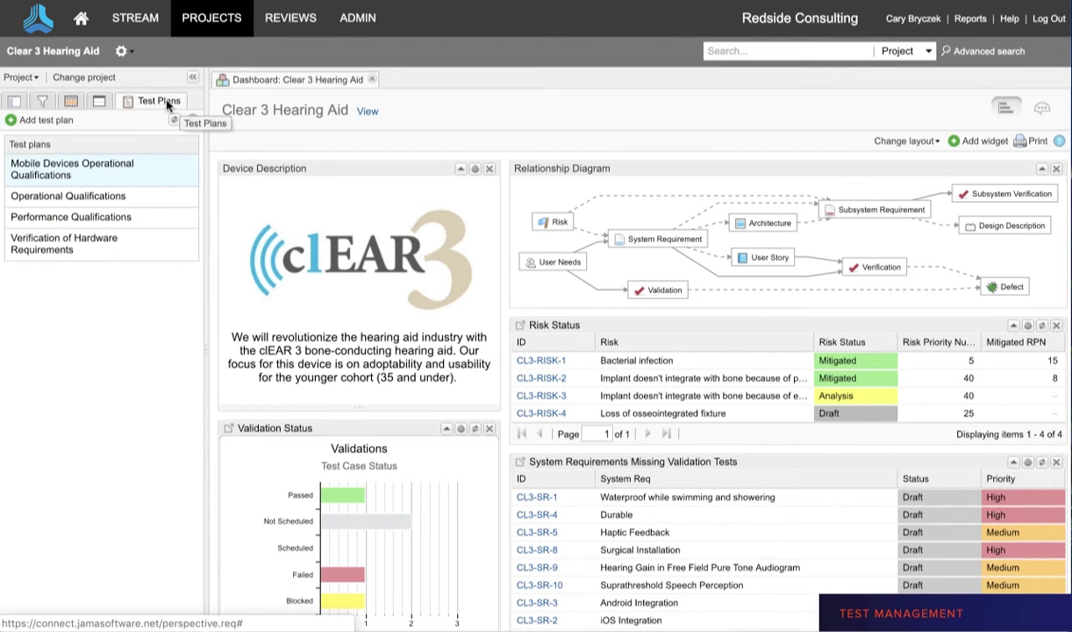
pyautogui.click(89, 176)
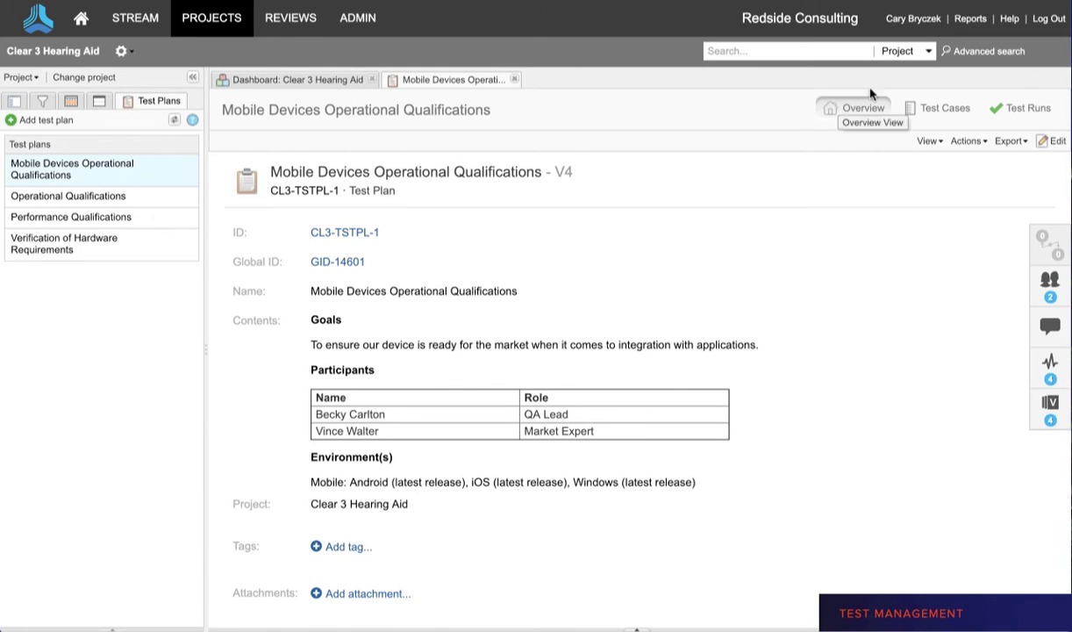
# Add the System and Integration Verifications set to the plan's test cases as an automatically created test group
pyautogui.click(920, 114)
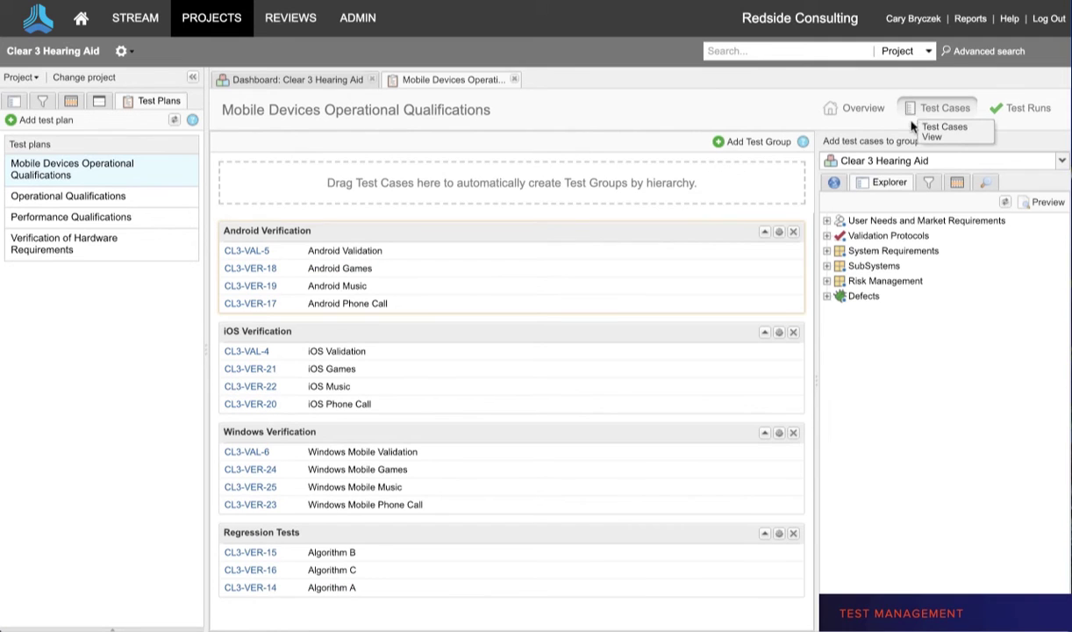
pyautogui.click(827, 251)
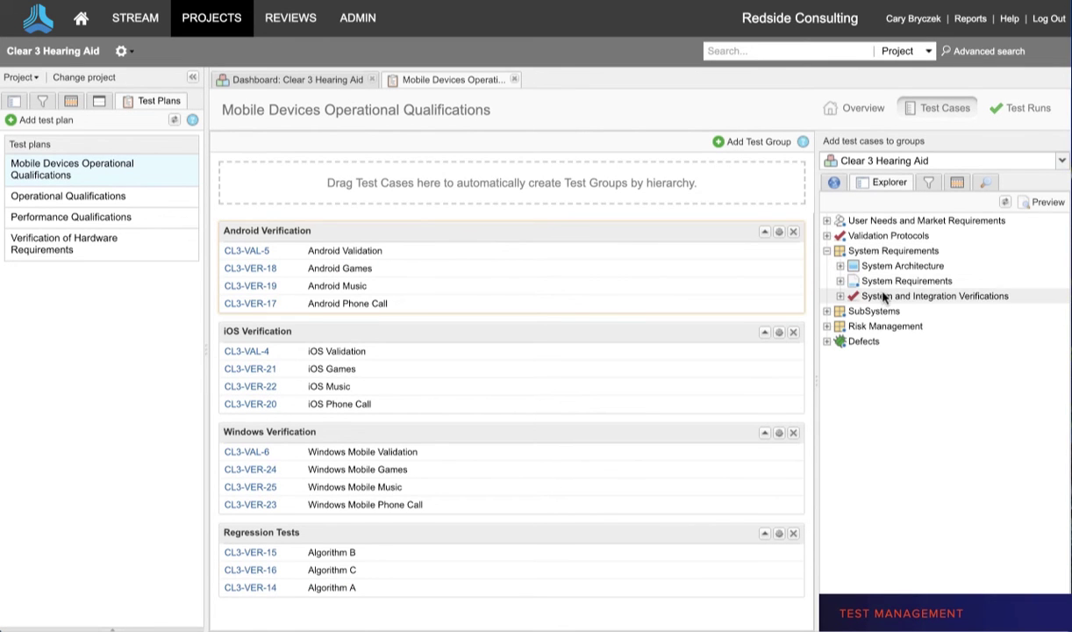
pyautogui.moveTo(885, 295); pyautogui.dragTo(752, 192)
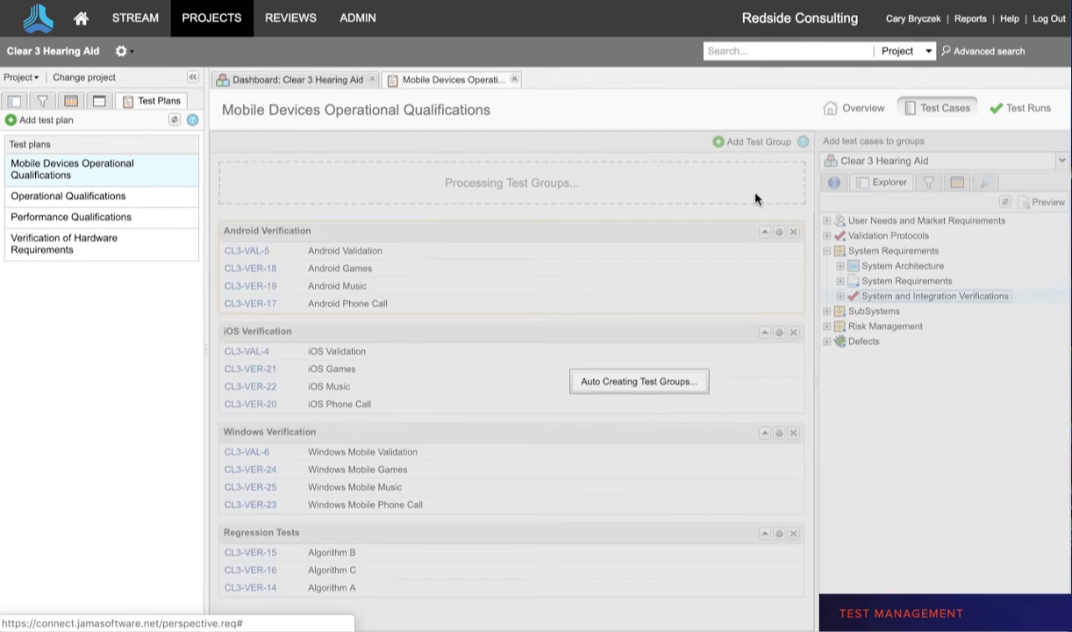
pyautogui.scroll(-3, 747, 287)
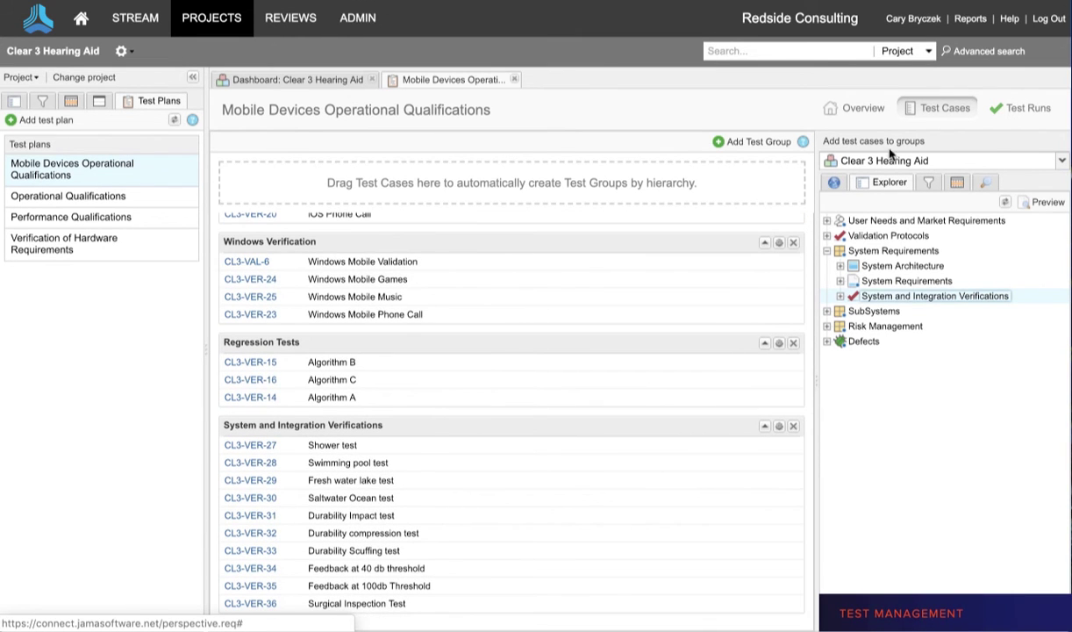
# Start the Windows Mobile Phone Call test run CL3-TSTRN-38 from the plan's test runs, assigning it to yourself
pyautogui.click(1000, 110)
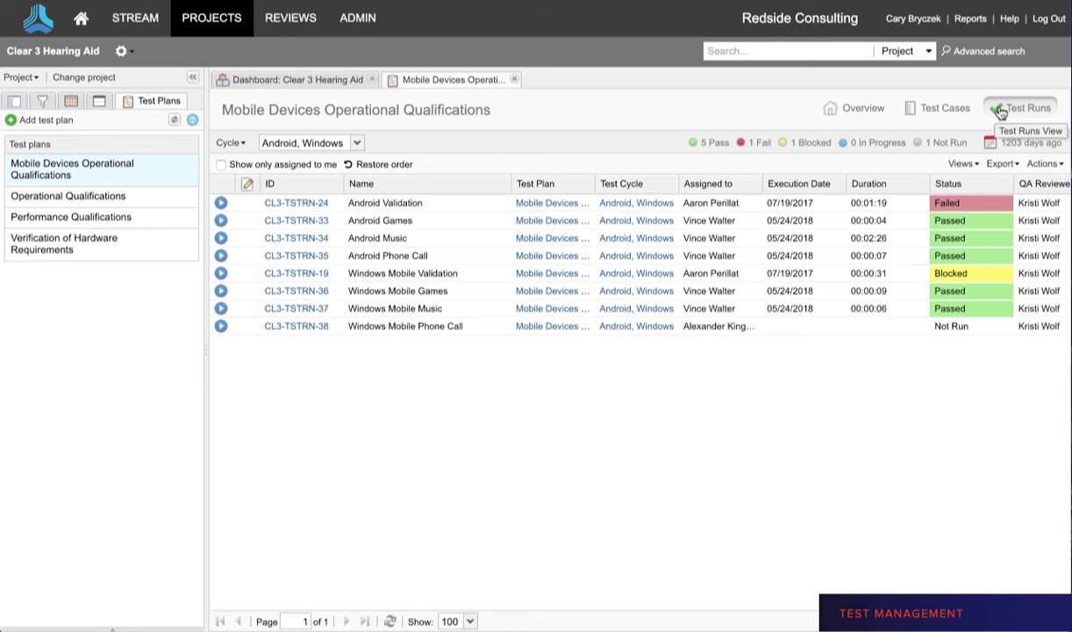
pyautogui.click(226, 327)
pyautogui.click(568, 33)
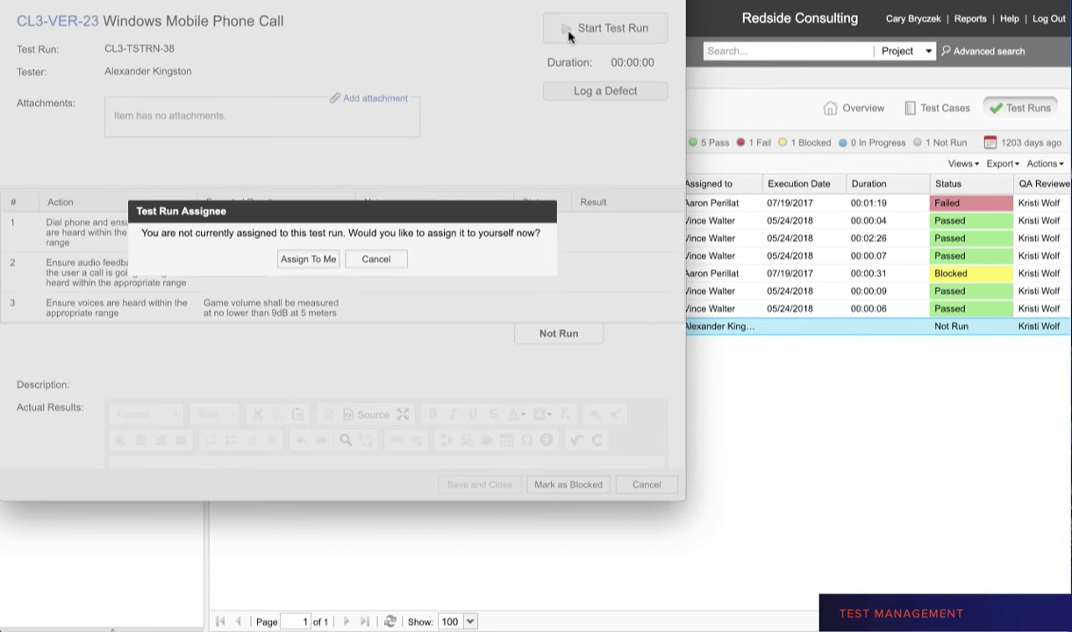
pyautogui.click(325, 259)
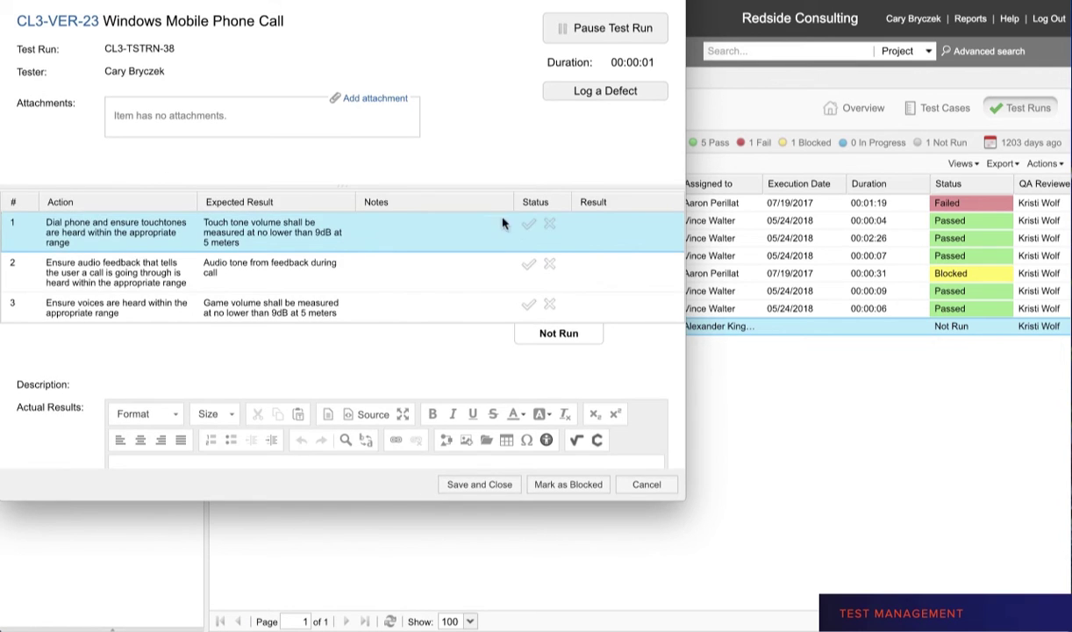
# Mark steps 1 and 2 of the test run as passed and step 3 as failed
pyautogui.click(528, 225)
pyautogui.click(528, 232)
pyautogui.click(550, 274)
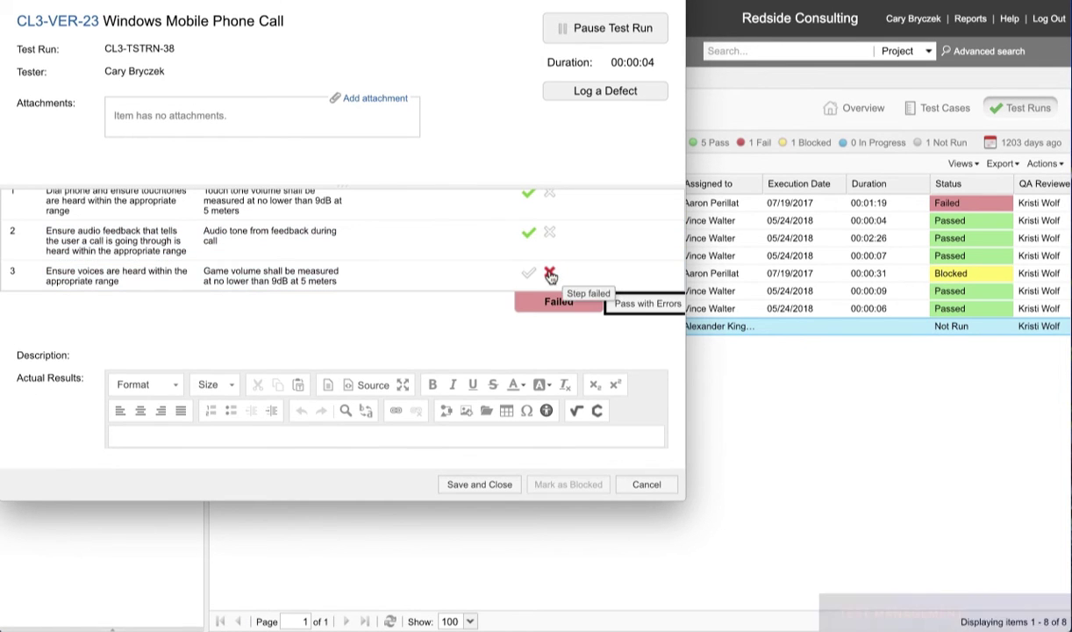
# Log a defect named "The system crashed" from the test run, then save and close the run
pyautogui.click(605, 91)
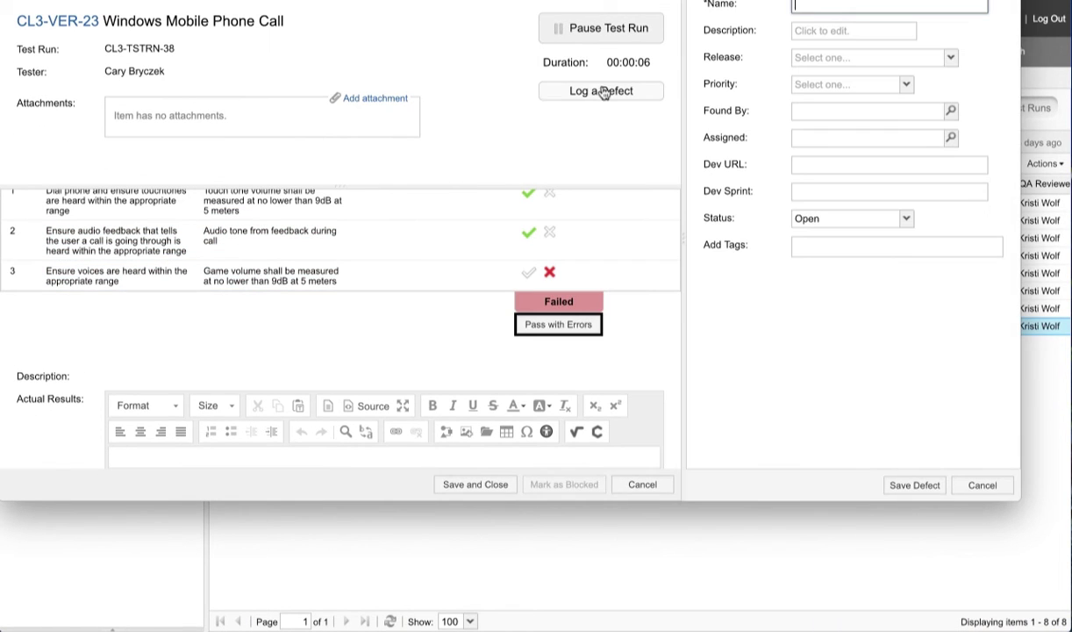
pyautogui.click(828, 5)
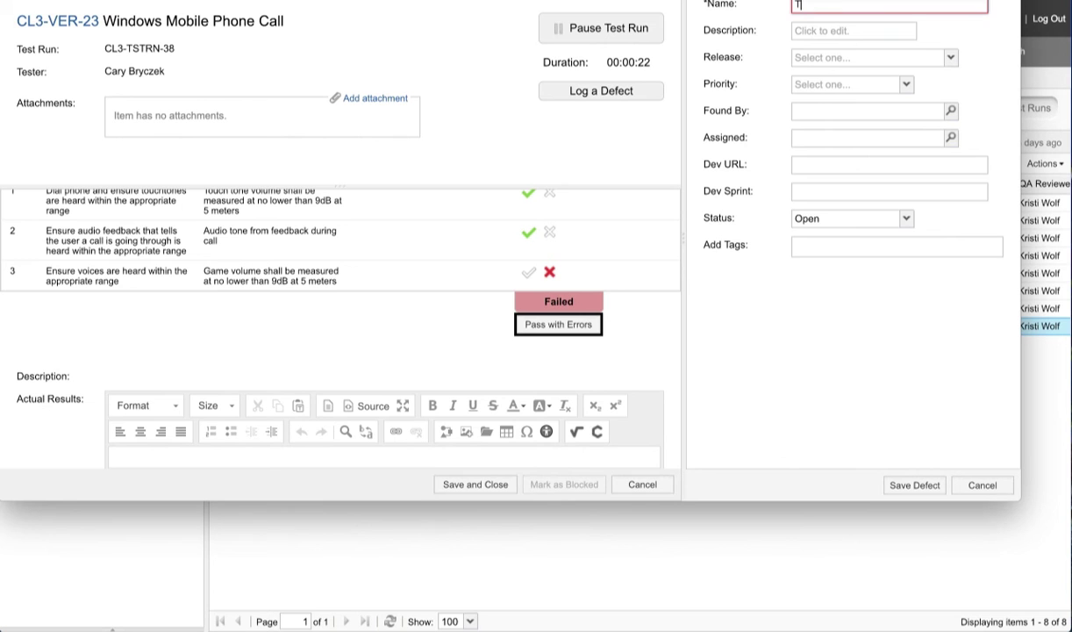
pyautogui.write('The system crashed')
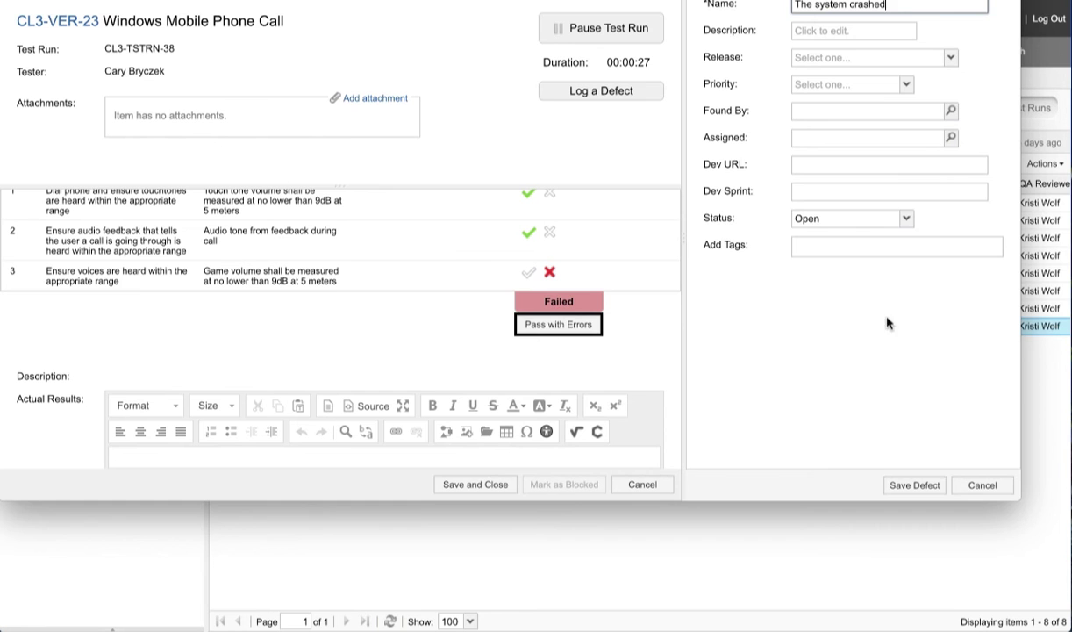
pyautogui.click(909, 496)
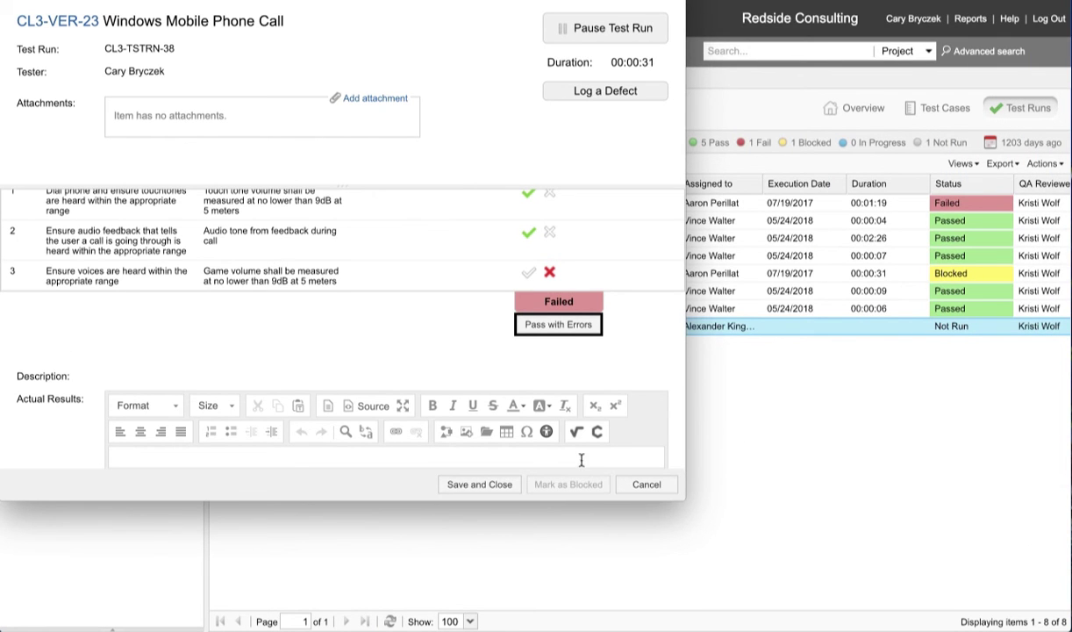
pyautogui.click(504, 491)
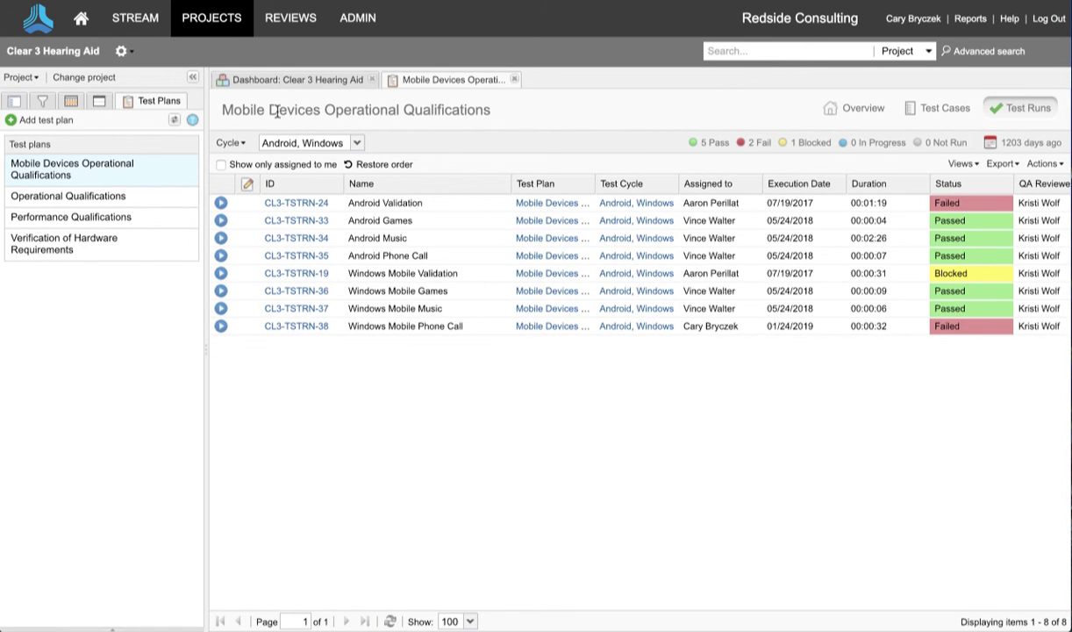
# Return to the Clear 3 Hearing Aid dashboard and examine the validation status and QA Status of Verification Results widgets
pyautogui.click(300, 81)
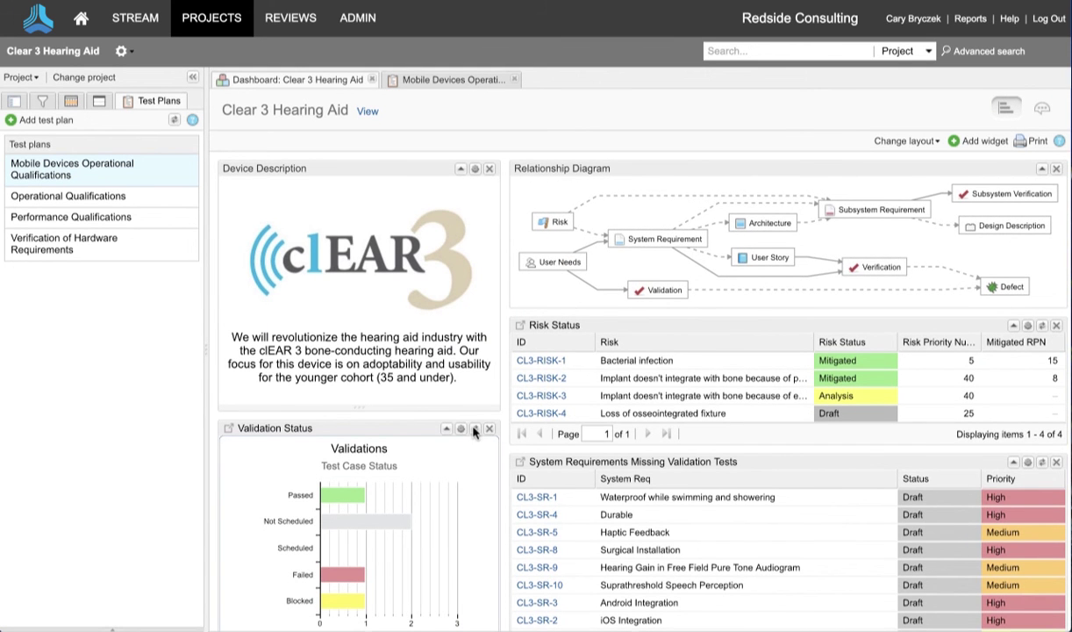
pyautogui.scroll(-3, 469, 426)
pyautogui.scroll(-3, 473, 430)
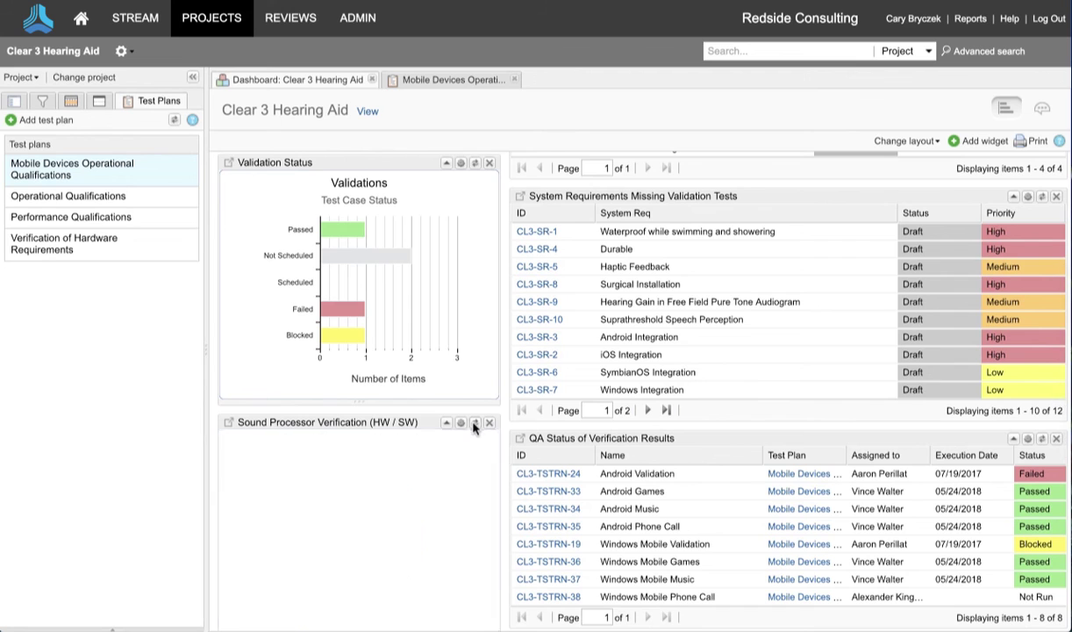